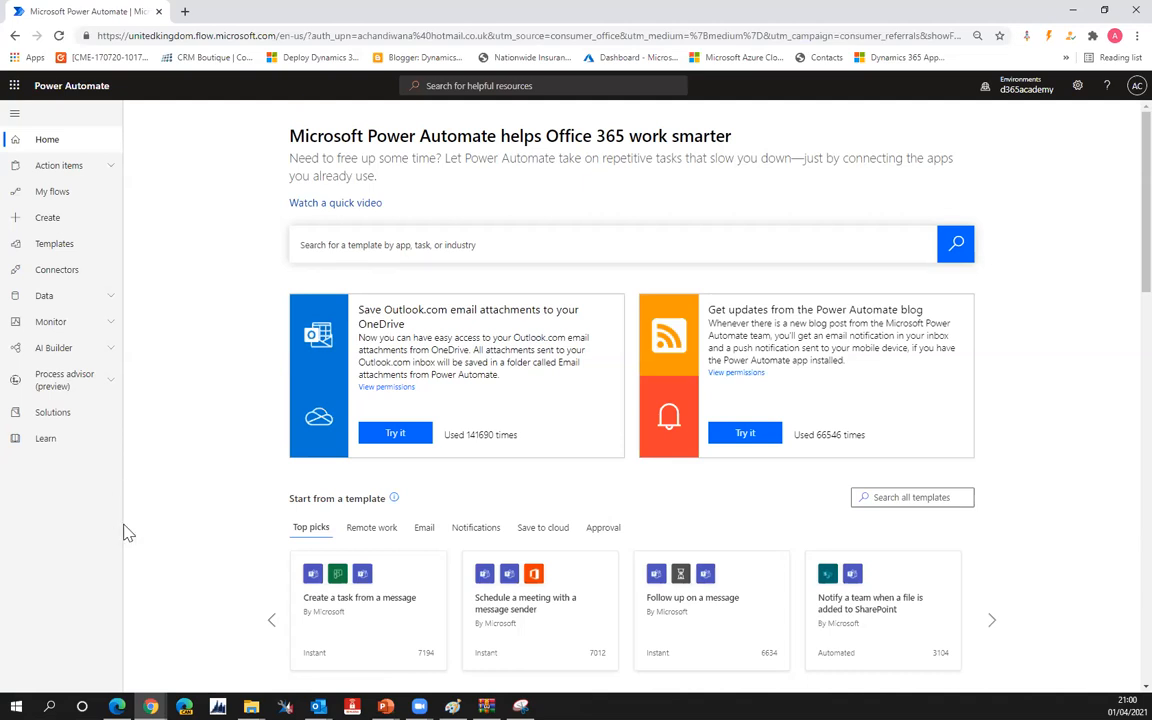
Step: Create an automated cloud flow named "Bluesky demo" with Twitter's "When a new tweet is posted" trigger
{"action": "left_click", "coordinate": [48, 224]}
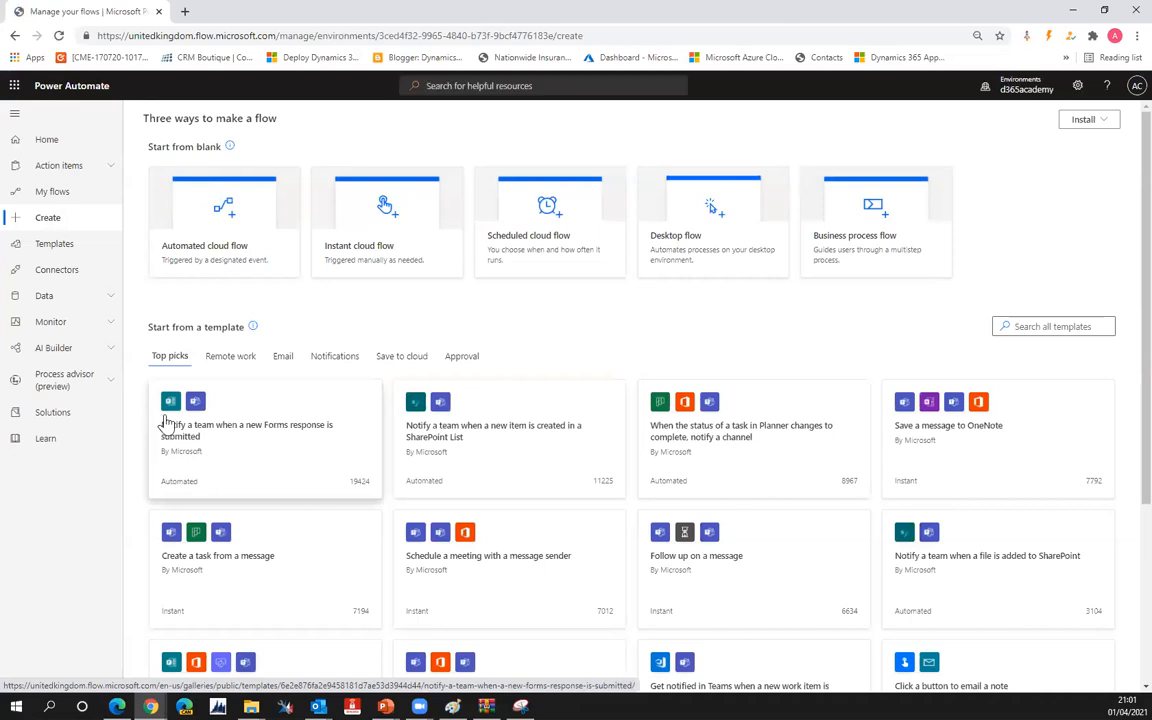
{"action": "left_click", "coordinate": [232, 215]}
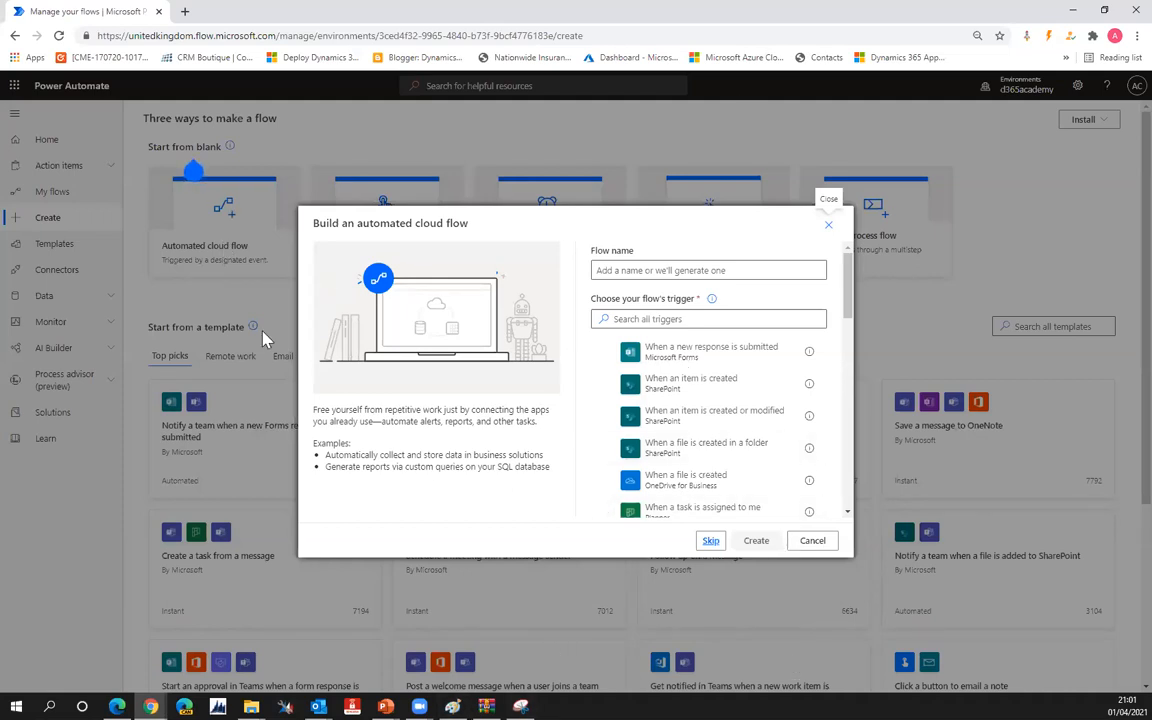
{"action": "left_click", "coordinate": [657, 267]}
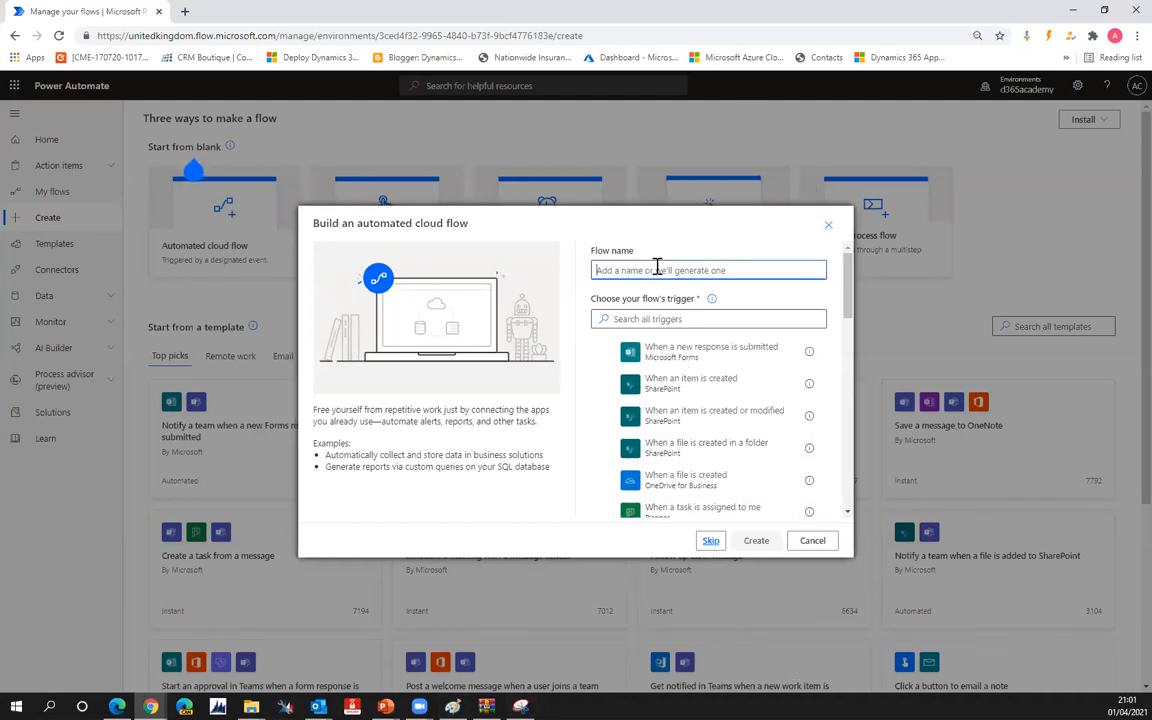
{"action": "type", "text": "Bluesky demo"}
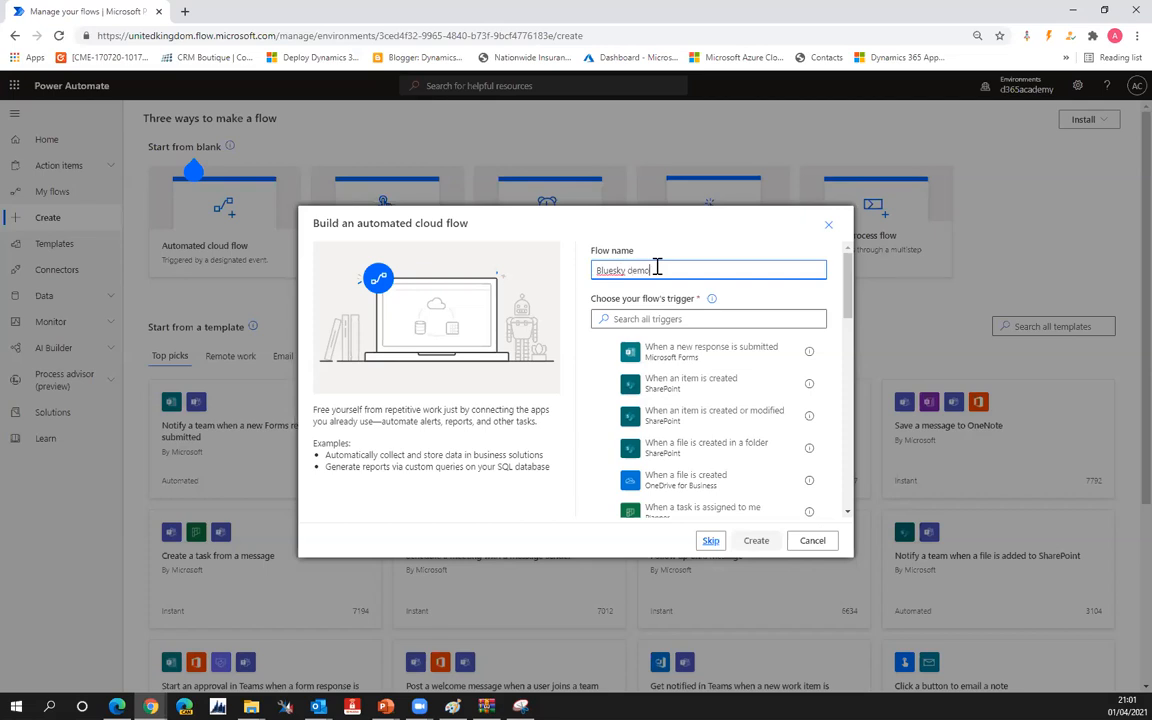
{"action": "left_click", "coordinate": [690, 320]}
{"action": "type", "text": "twitter"}
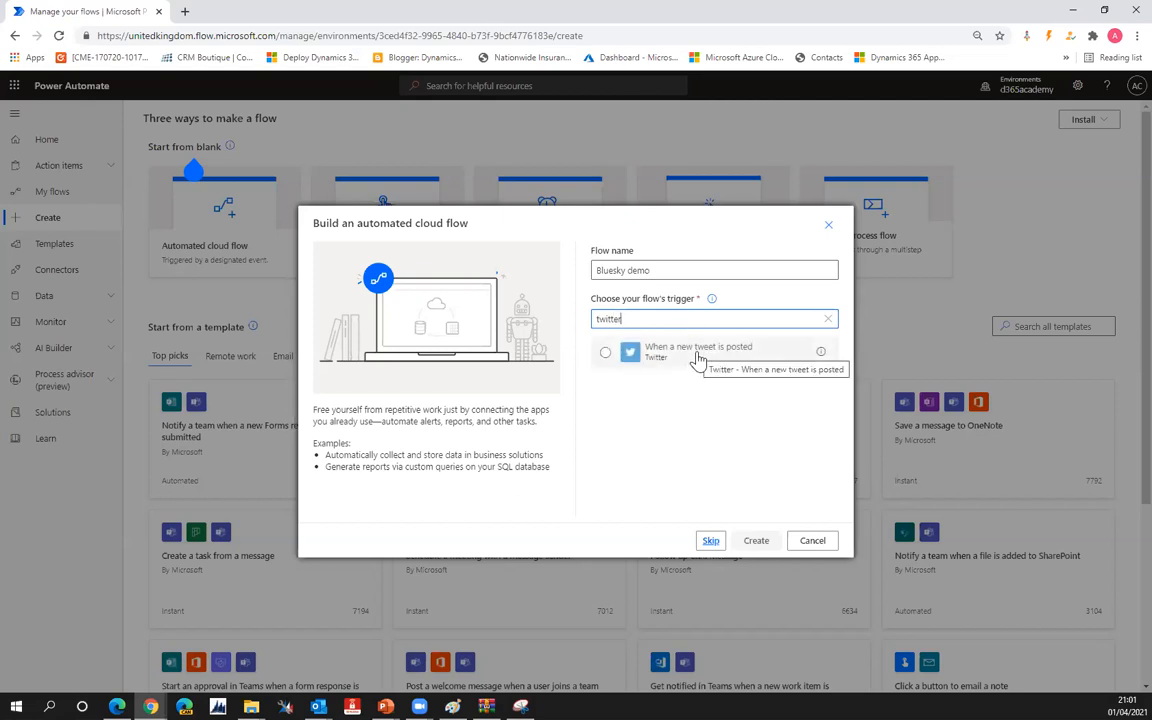
{"action": "left_click", "coordinate": [697, 355]}
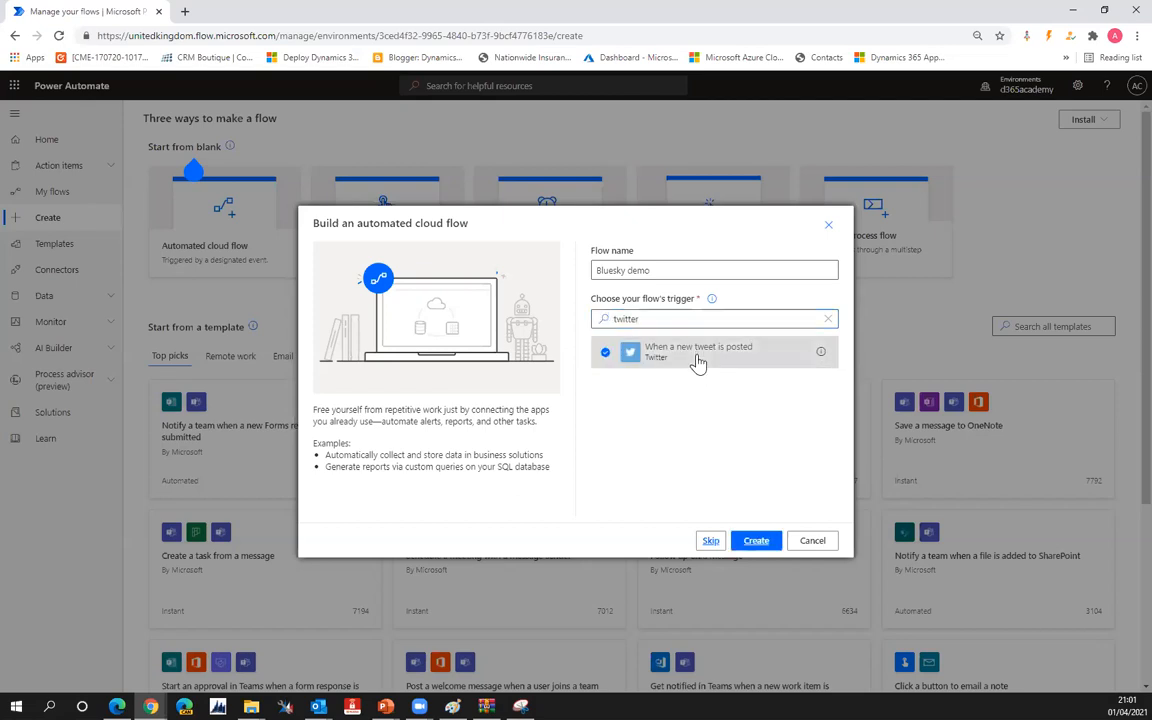
{"action": "left_click", "coordinate": [757, 545]}
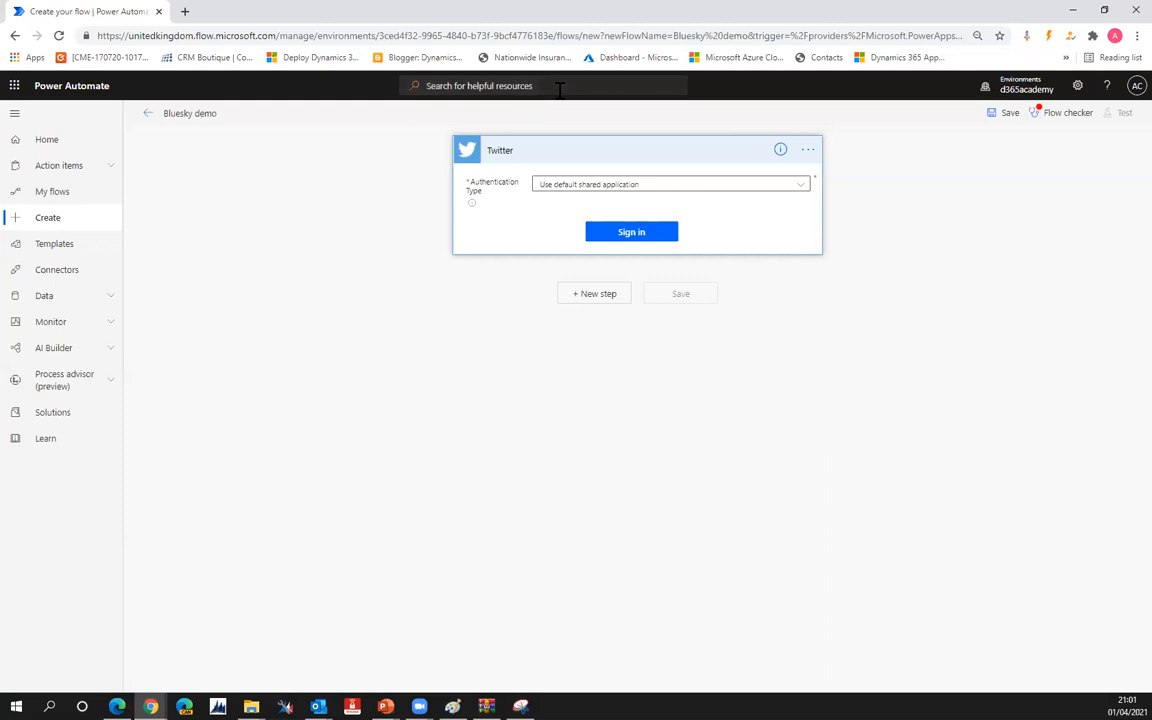
Step: Sign in to the Twitter connection using the default shared application, enter the account password and authorize Microsoft Power Platform
{"action": "left_click", "coordinate": [800, 186]}
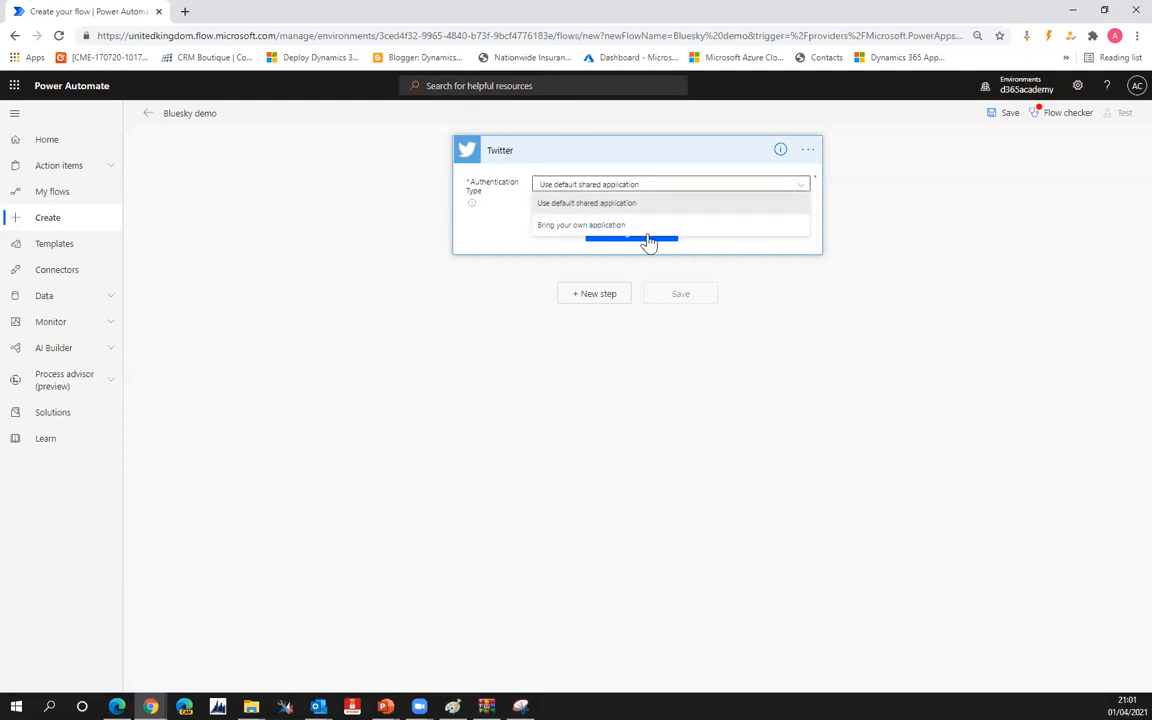
{"action": "left_click", "coordinate": [488, 229]}
{"action": "left_click", "coordinate": [611, 236]}
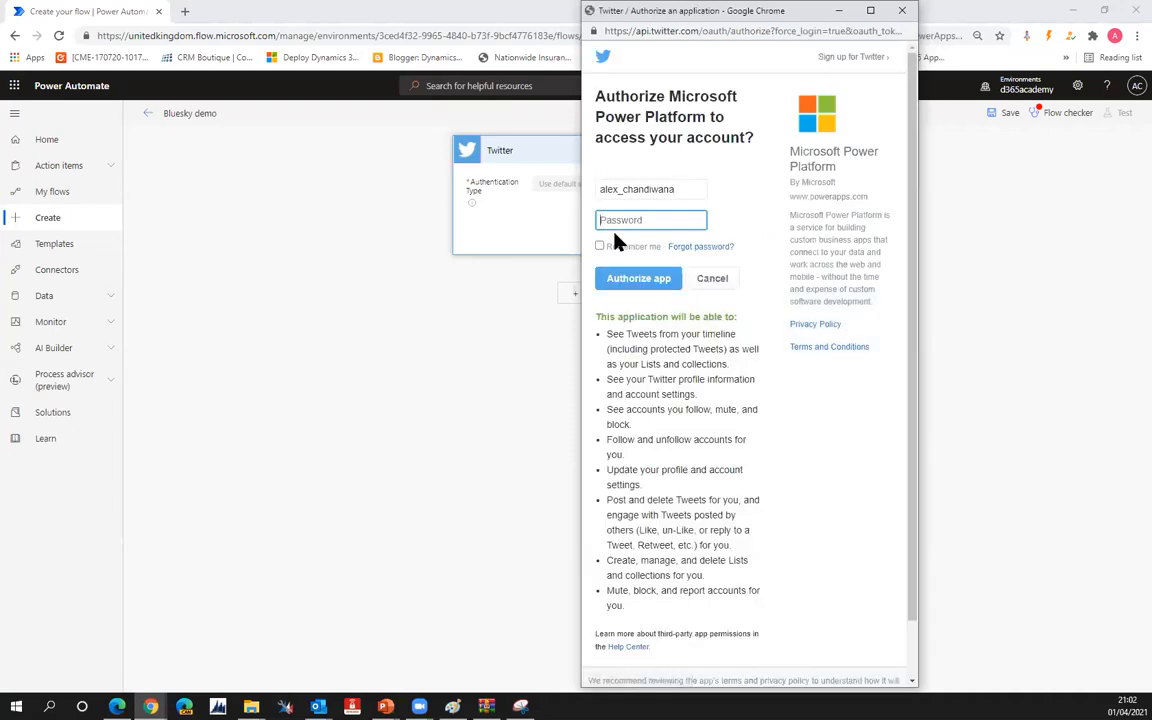
{"action": "type", "text": "•"}
{"action": "left_click", "coordinate": [655, 281]}
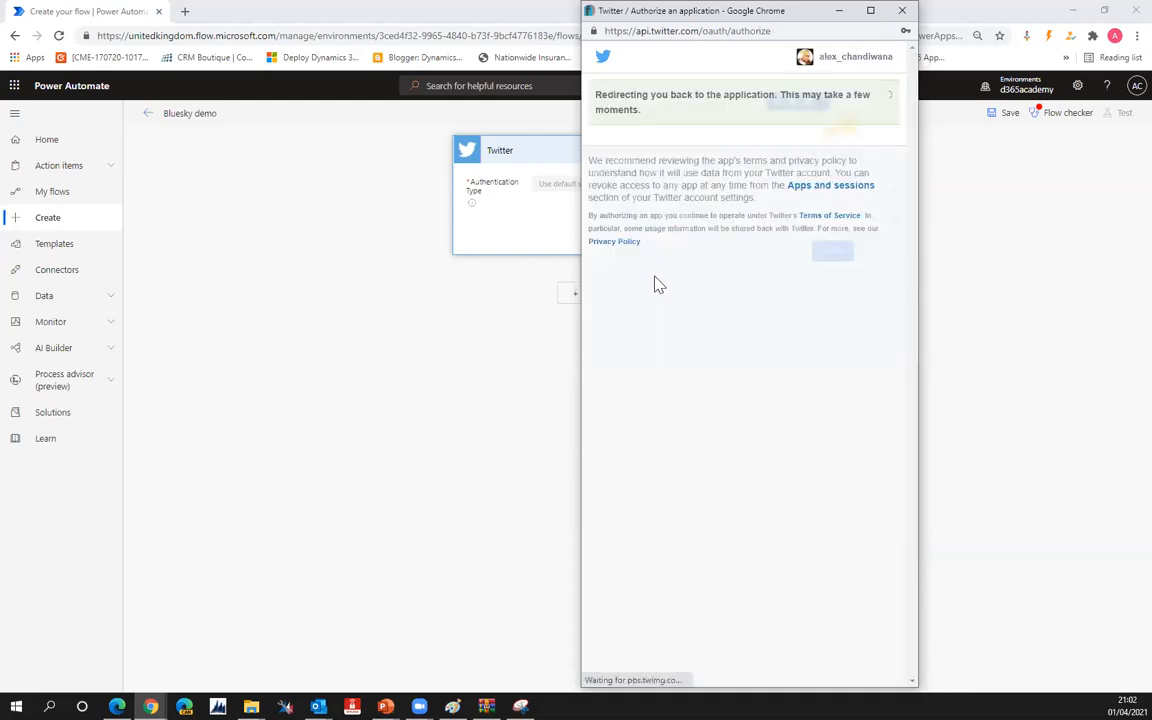
{"action": "left_click", "coordinate": [836, 254]}
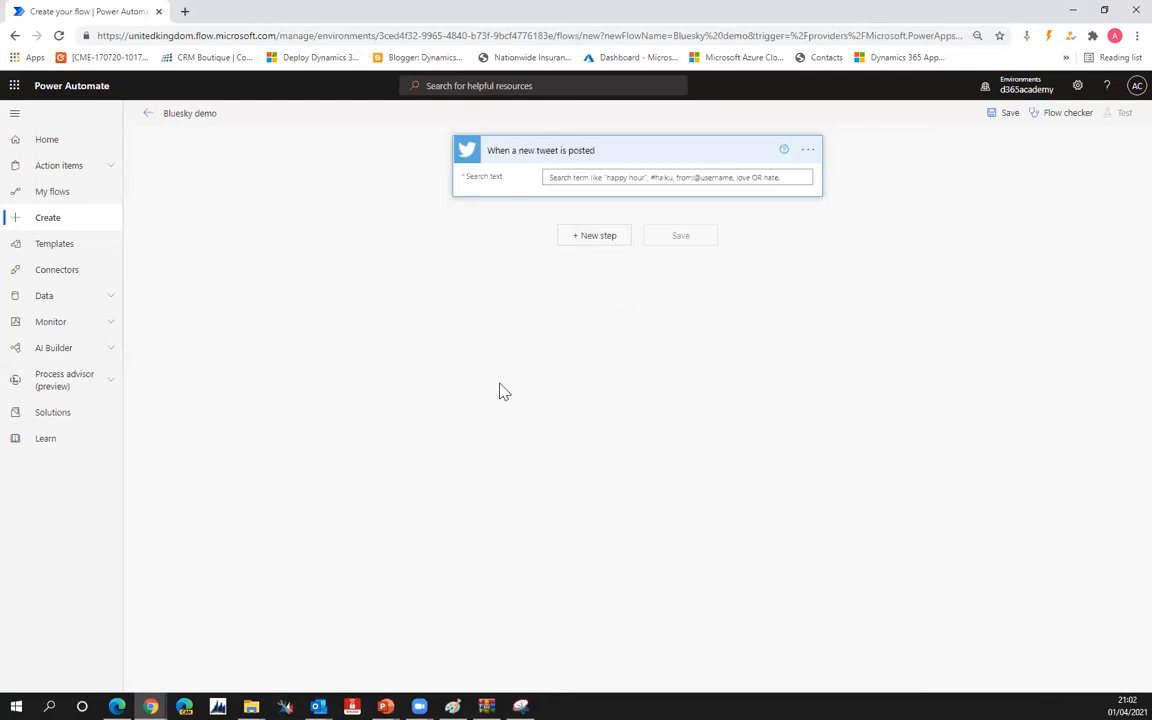
Step: Set the tweet trigger's search text to #blueskycitadel and copy the hashtag
{"action": "left_click", "coordinate": [575, 177]}
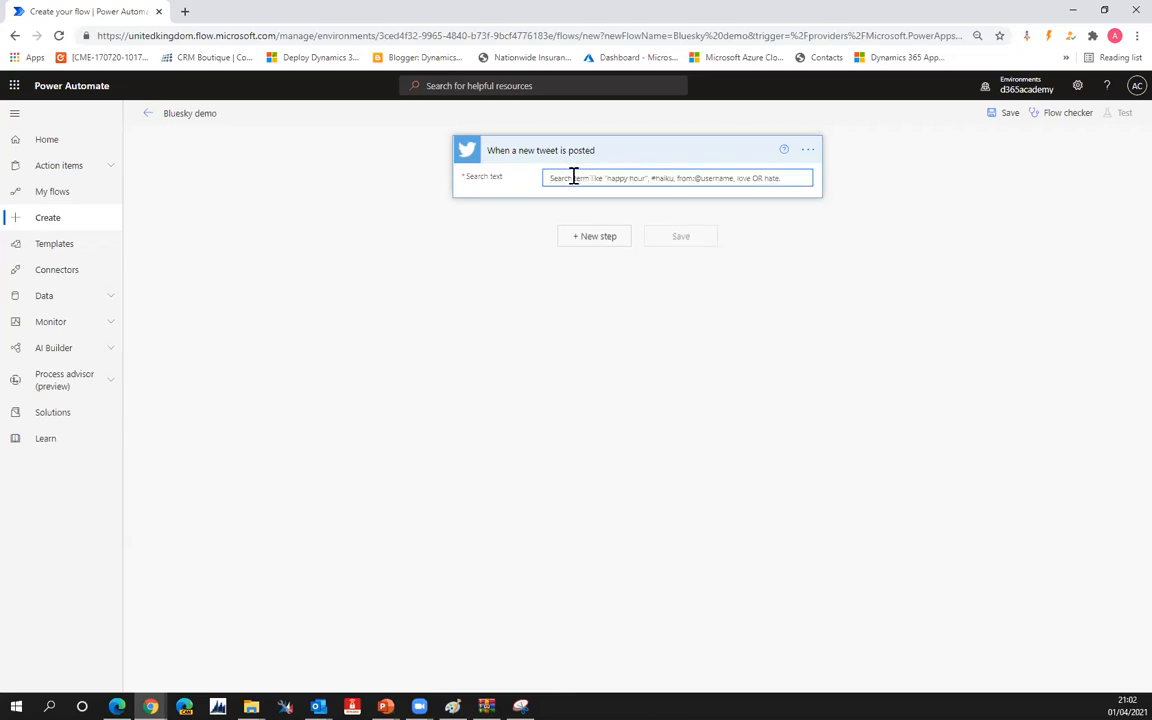
{"action": "type", "text": "#blueskycitadel"}
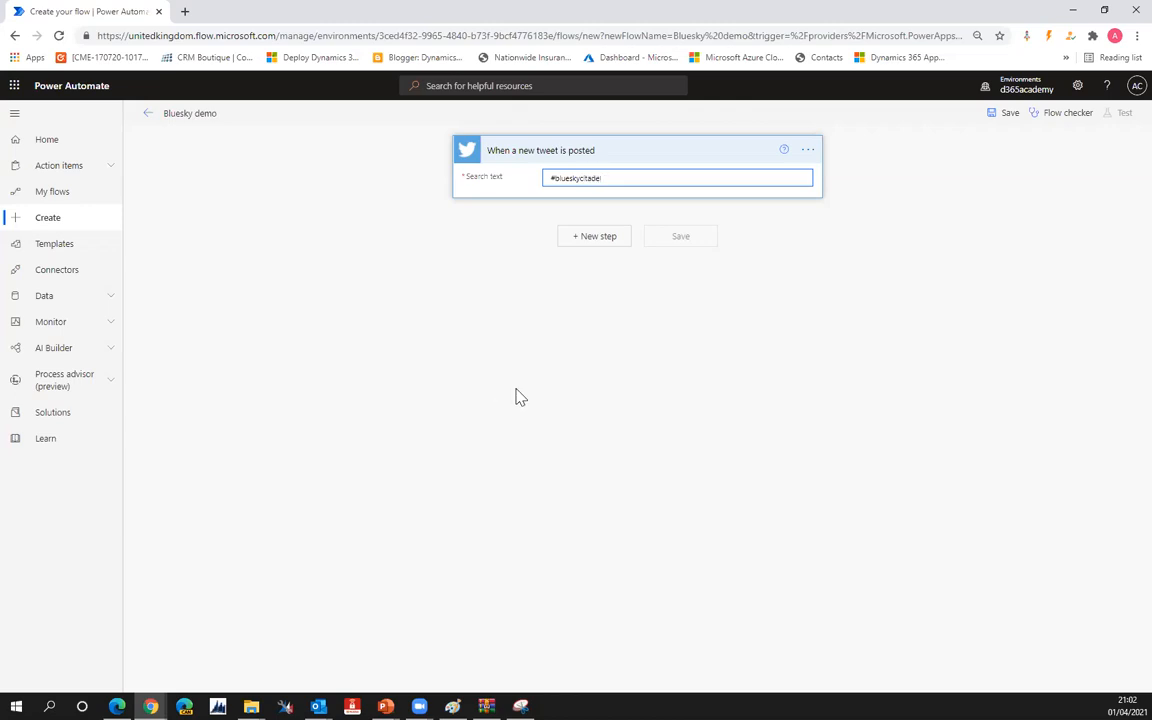
{"action": "left_click_drag", "start_coordinate": [603, 177], "coordinate": [549, 177]}
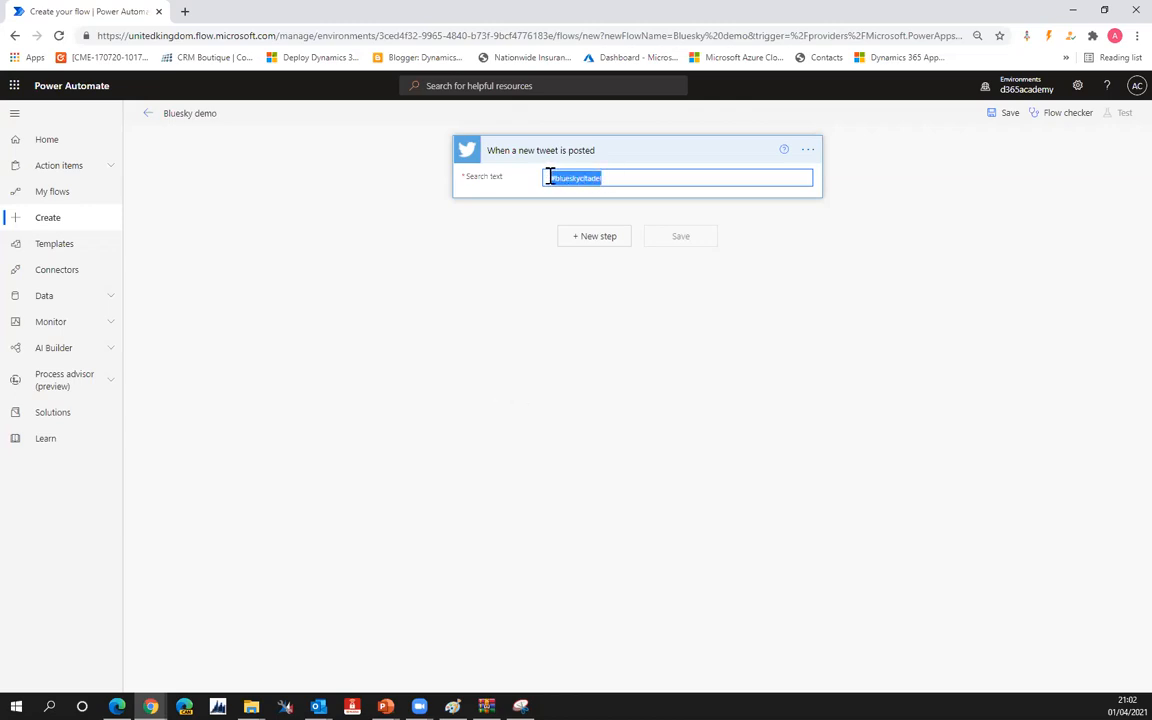
{"action": "right_click", "coordinate": [558, 178]}
{"action": "left_click", "coordinate": [590, 227]}
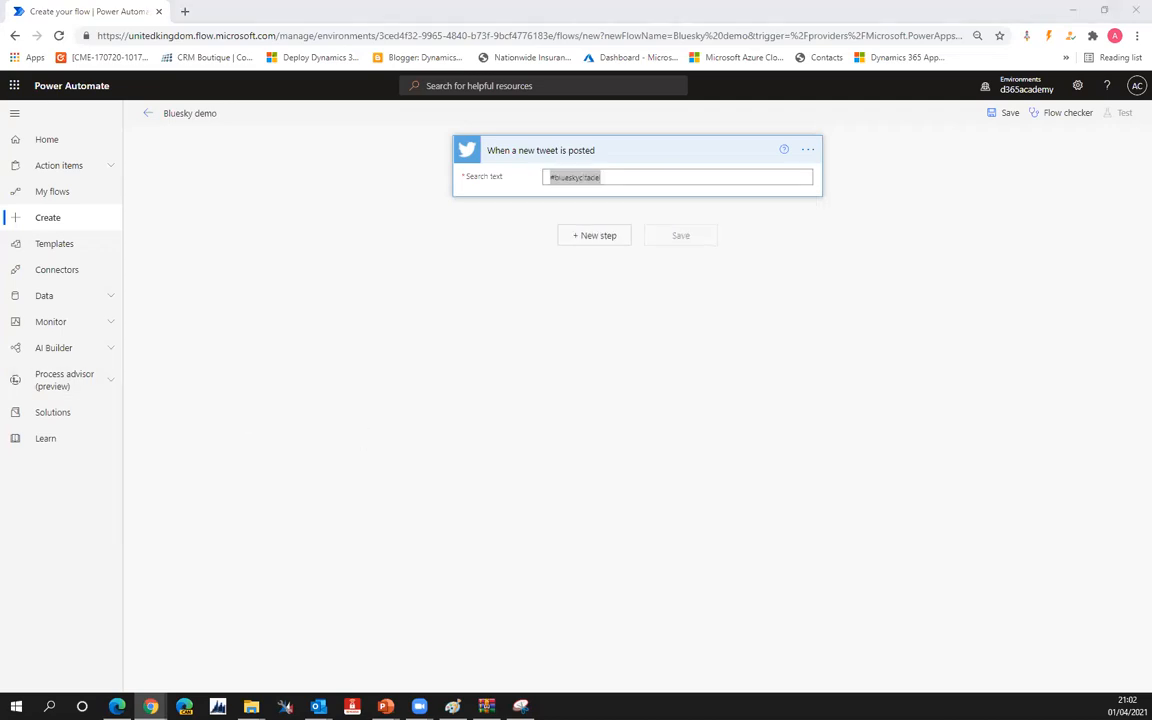
{"action": "left_click", "coordinate": [531, 229]}
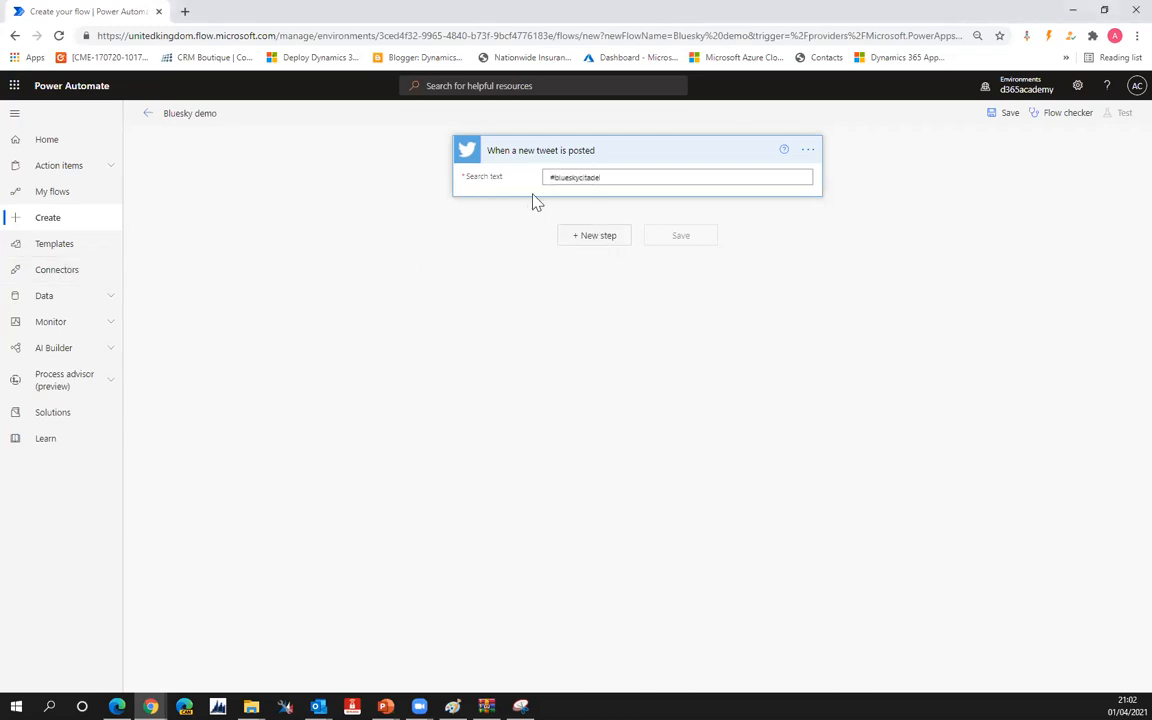
Step: Add a new step after the trigger using Twitter's Retweet action
{"action": "left_click", "coordinate": [589, 240]}
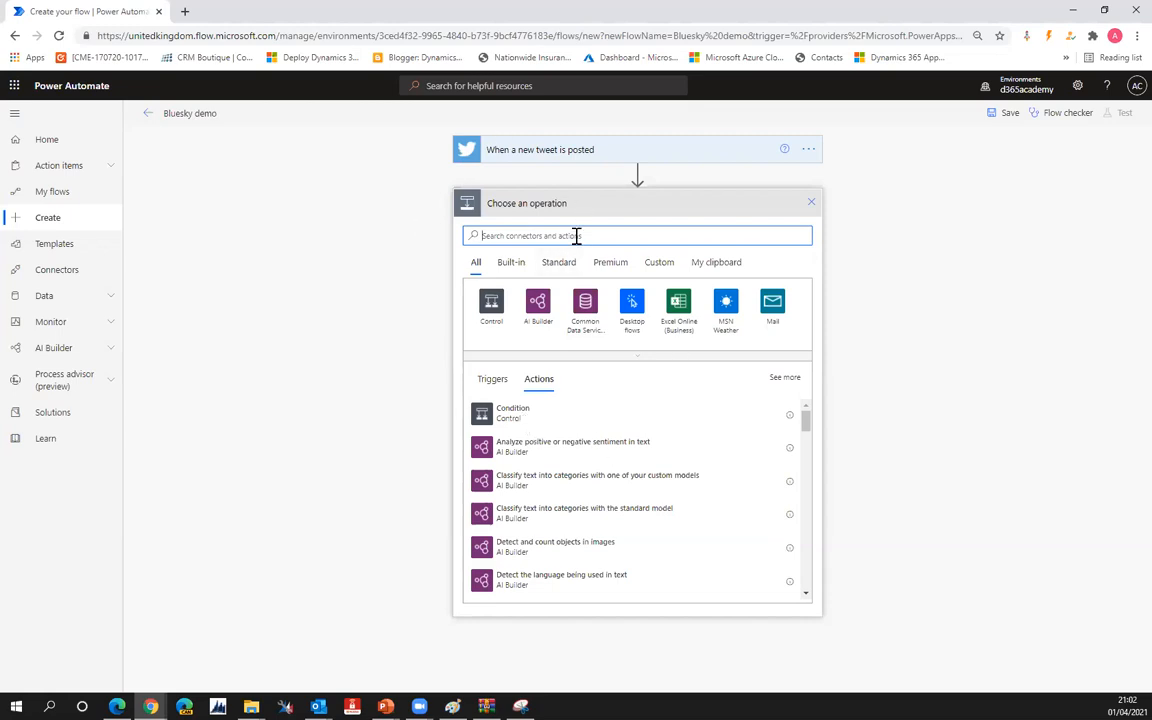
{"action": "type", "text": "twit"}
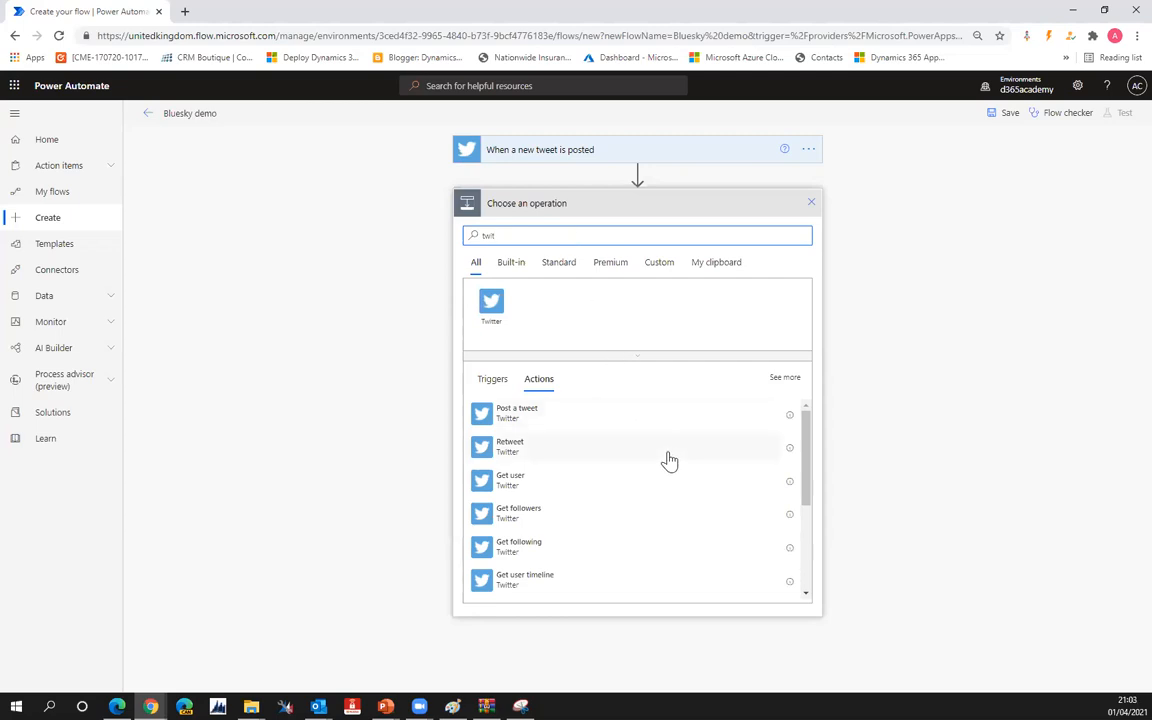
{"action": "scroll", "coordinate": [666, 462], "scroll_direction": "down", "scroll_amount": 3}
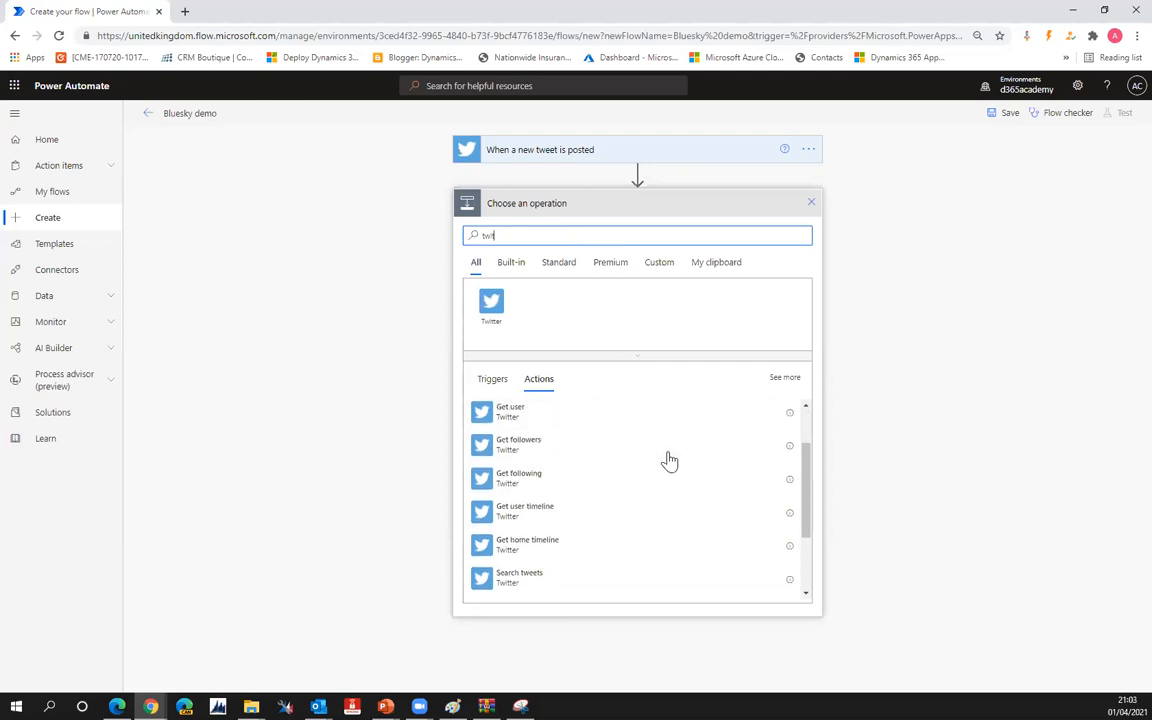
{"action": "scroll", "coordinate": [668, 460], "scroll_direction": "down", "scroll_amount": 3}
{"action": "type", "text": "t"}
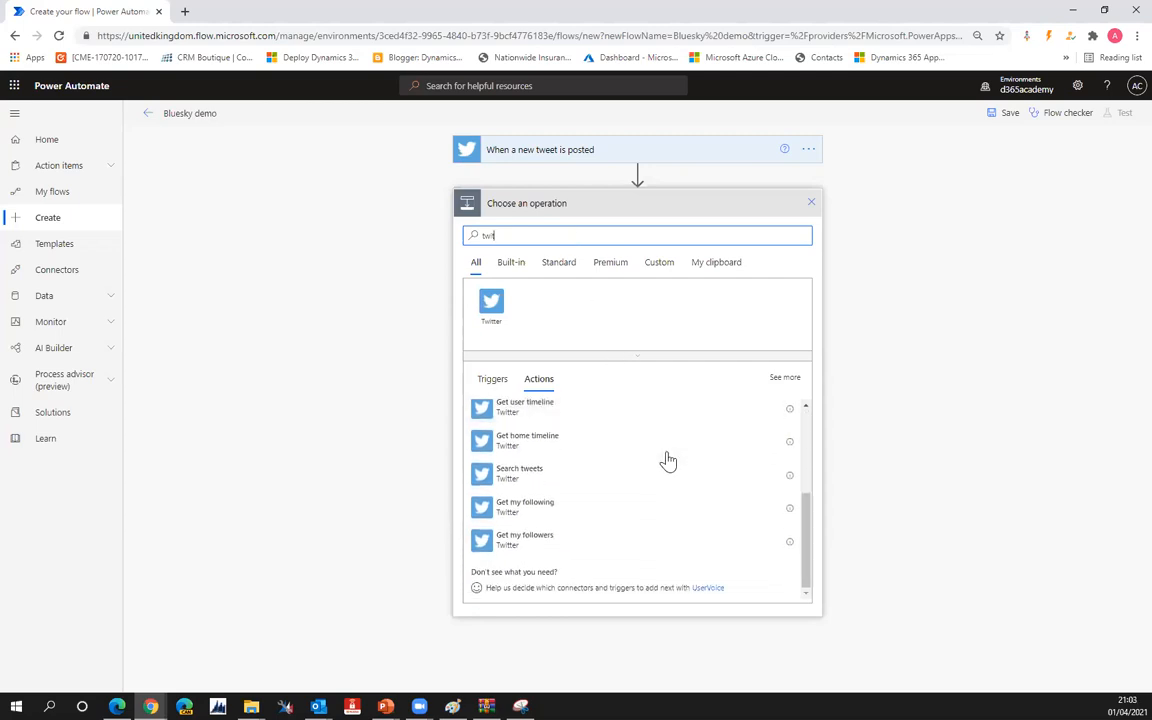
{"action": "scroll", "coordinate": [660, 460], "scroll_direction": "up", "scroll_amount": 5}
{"action": "scroll", "coordinate": [655, 457], "scroll_direction": "up", "scroll_amount": 1}
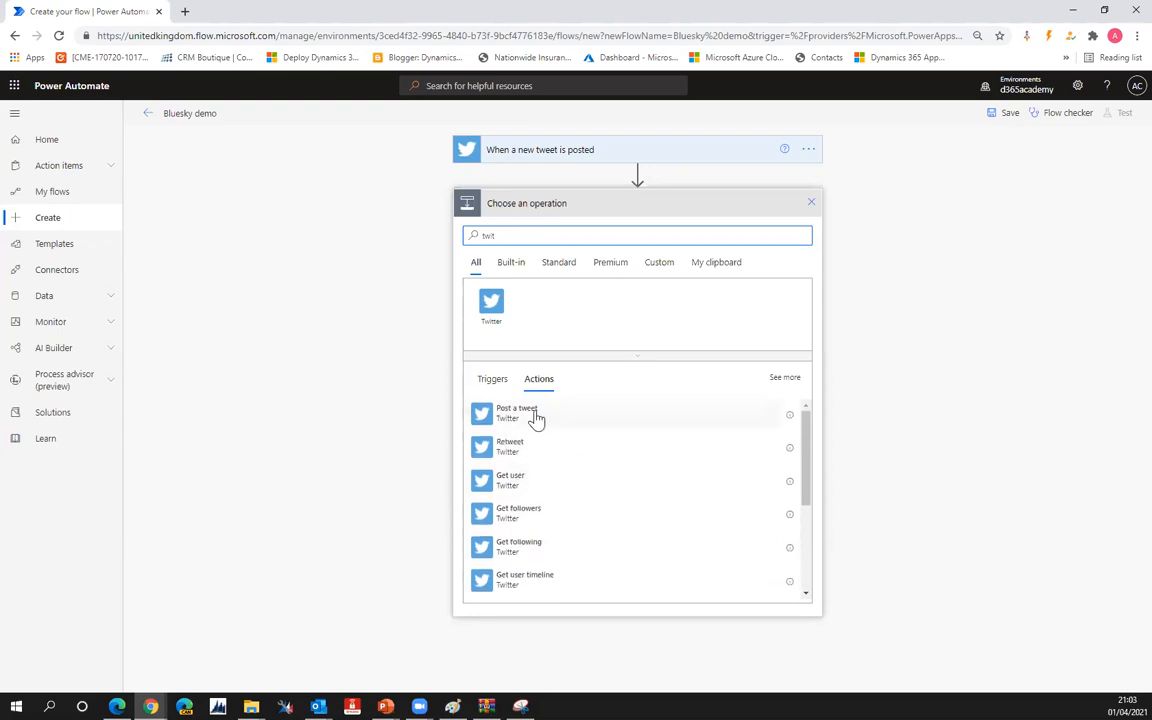
{"action": "left_click", "coordinate": [511, 452]}
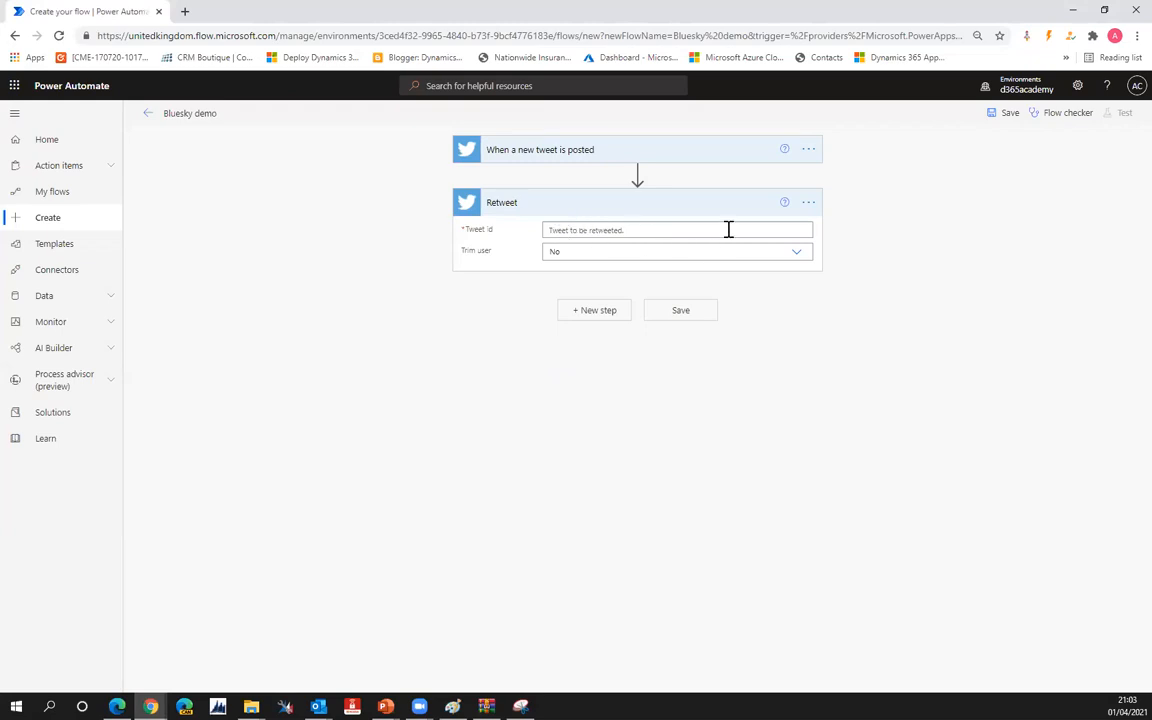
Step: Fill the Retweet action's Tweet Id with the trigger's dynamic Tweet id value and choose No for Trim user
{"action": "left_click", "coordinate": [690, 229]}
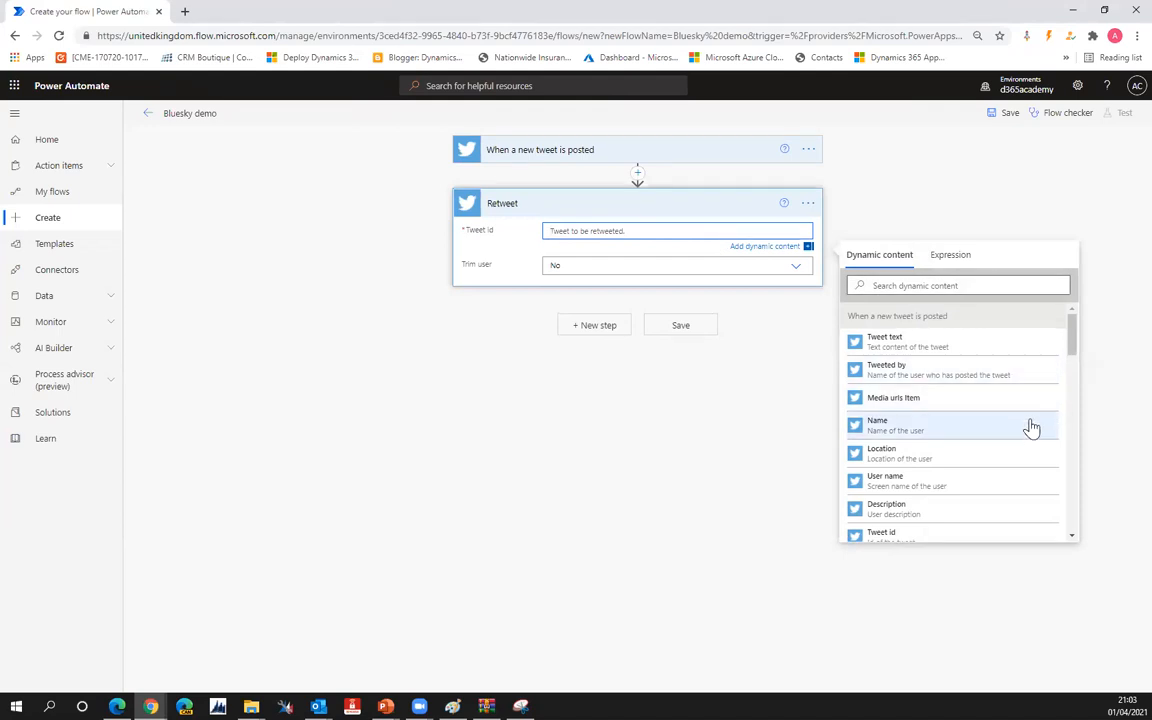
{"action": "scroll", "coordinate": [990, 450], "scroll_direction": "down", "scroll_amount": 1}
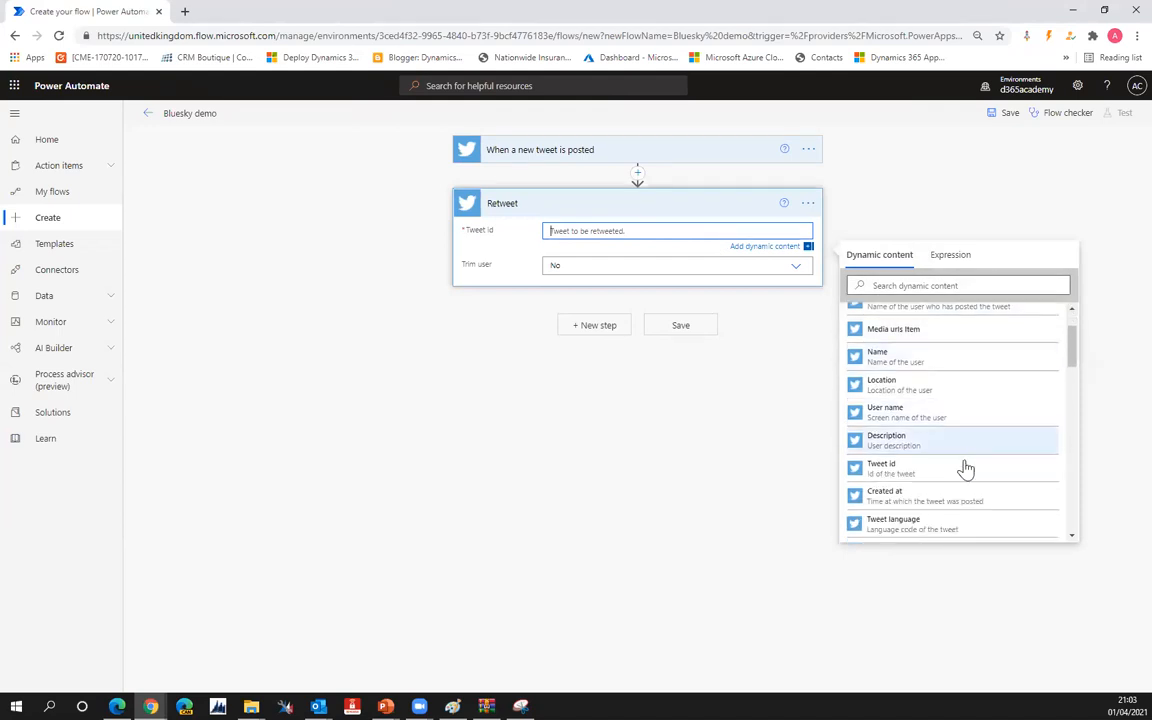
{"action": "left_click", "coordinate": [892, 476]}
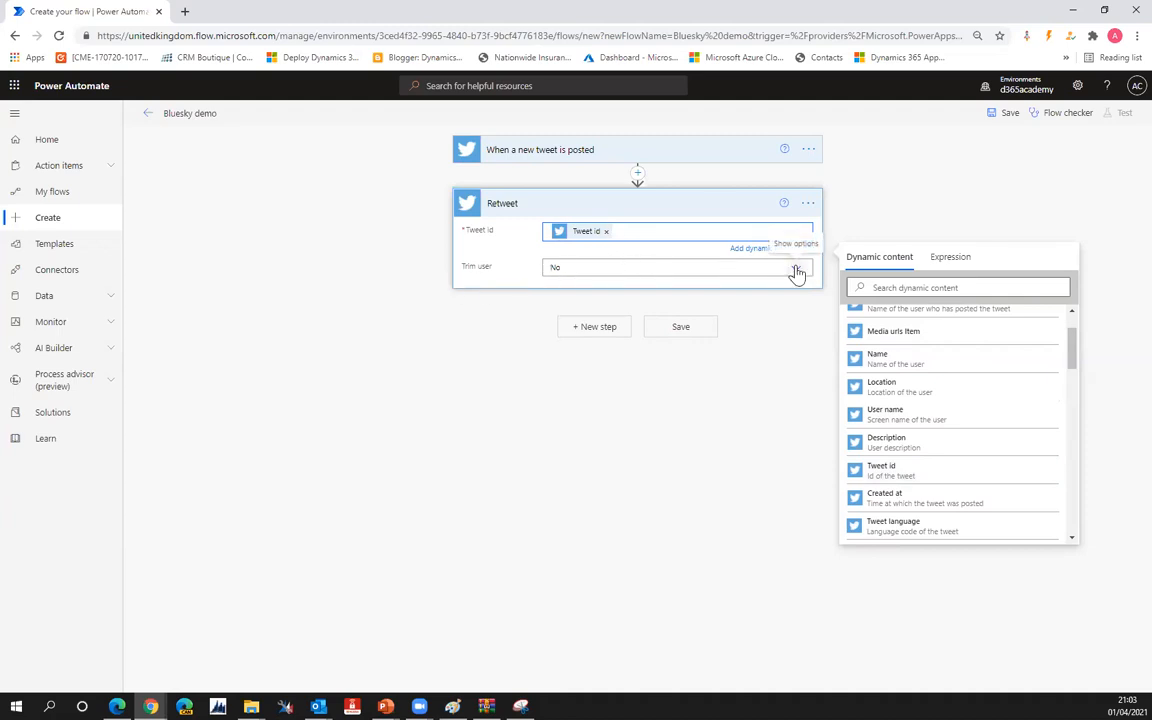
{"action": "left_click", "coordinate": [797, 272]}
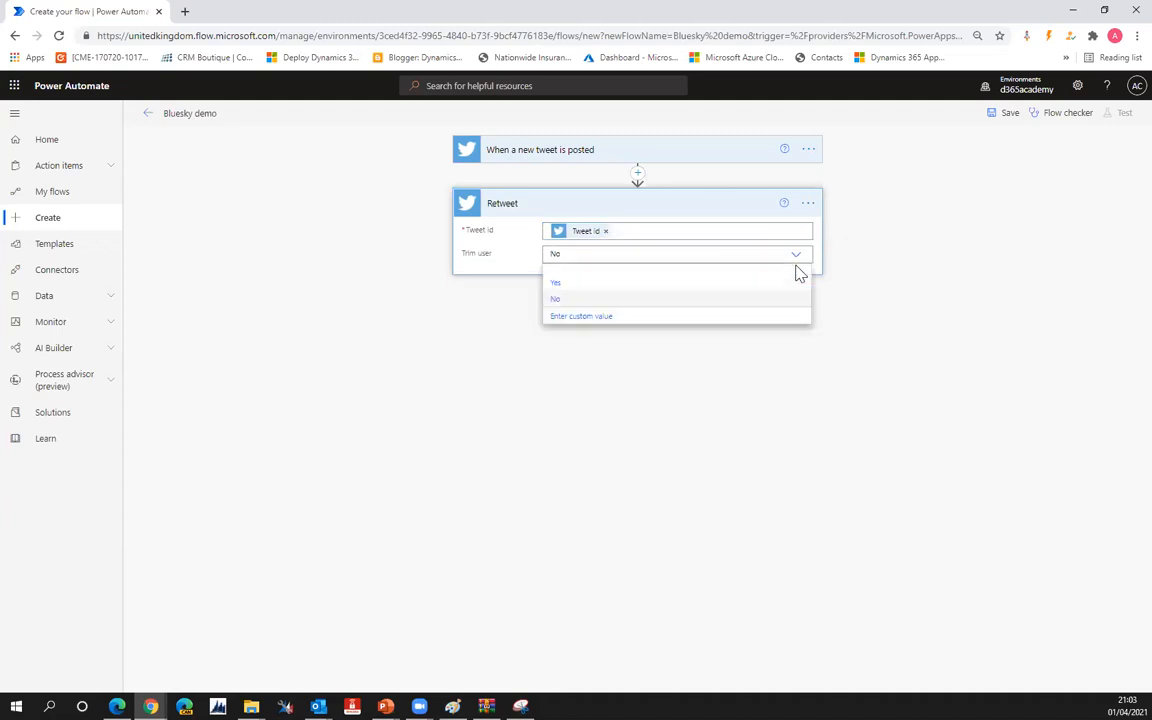
{"action": "left_click", "coordinate": [556, 302]}
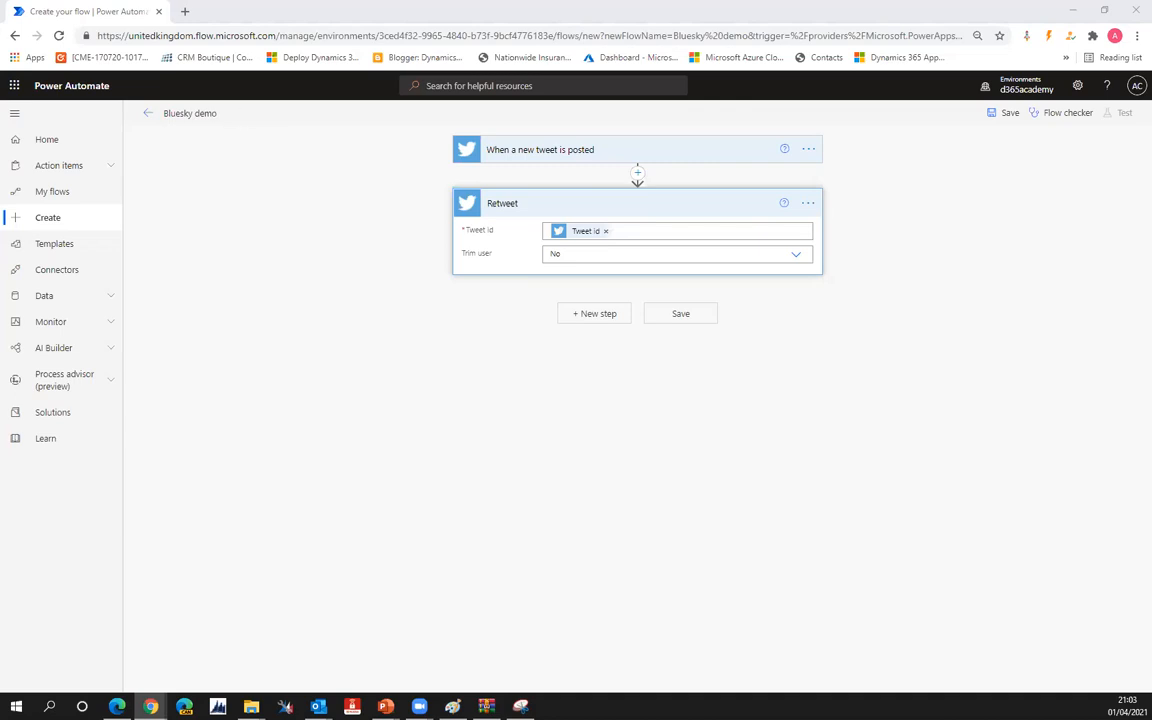
Step: Save the flow and start a manual test run
{"action": "left_click", "coordinate": [1004, 115]}
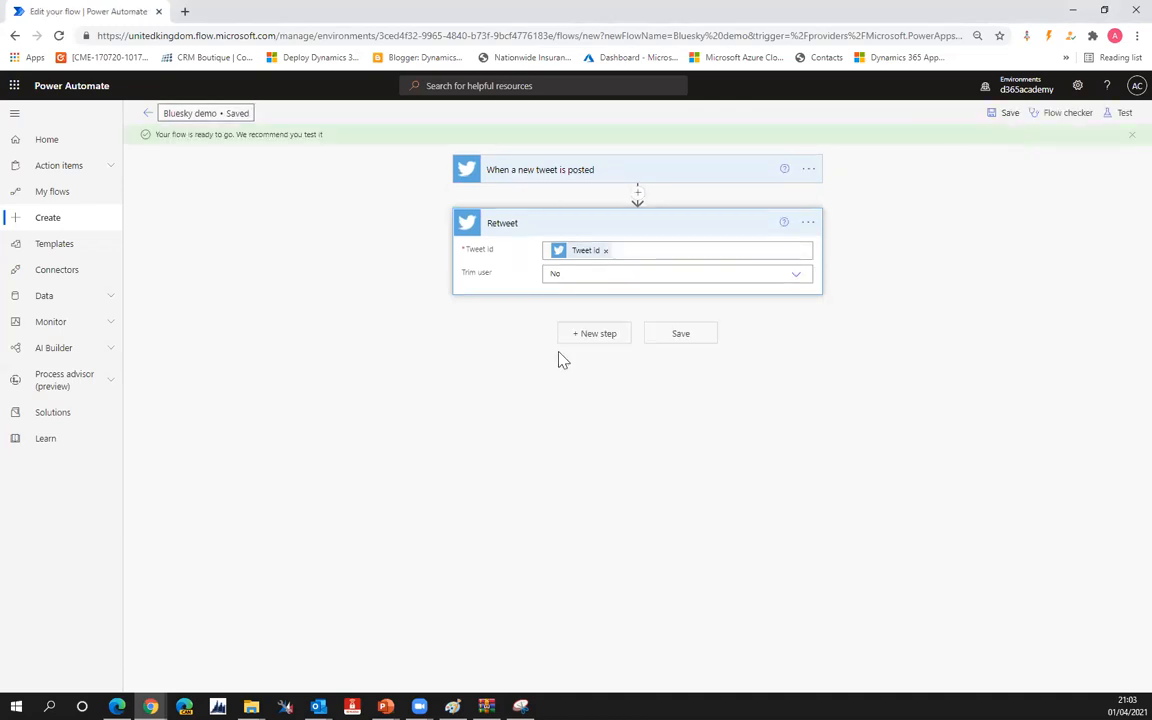
{"action": "left_click", "coordinate": [1124, 113]}
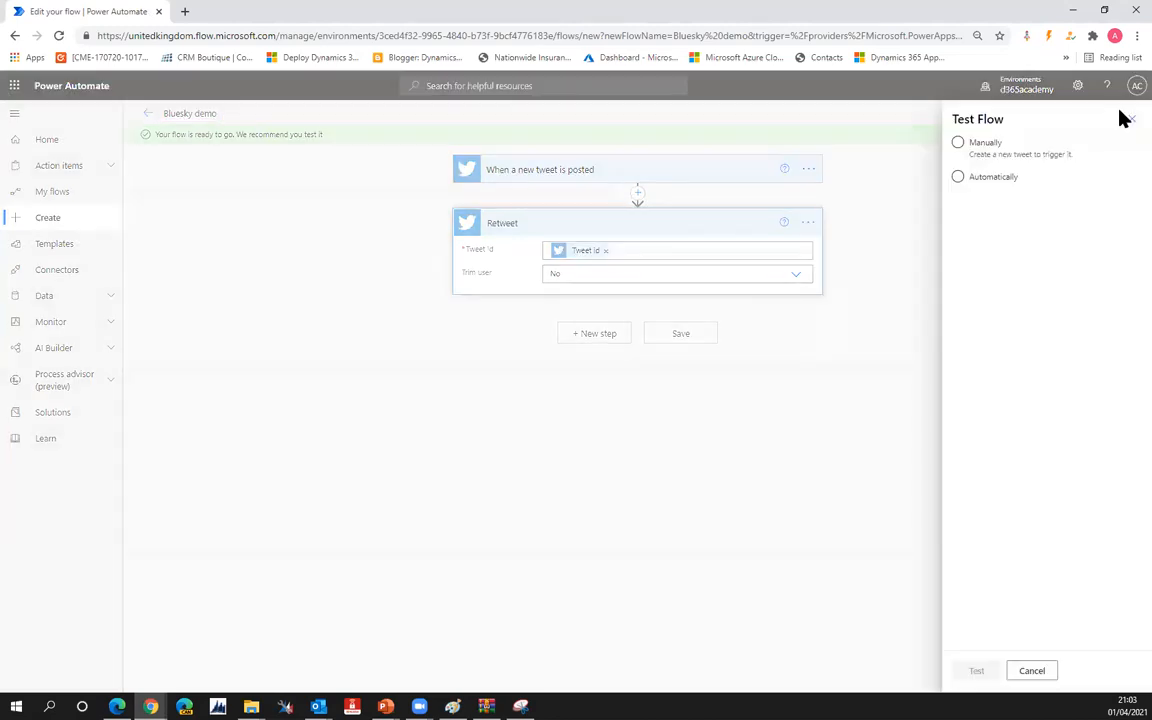
{"action": "left_click", "coordinate": [958, 144]}
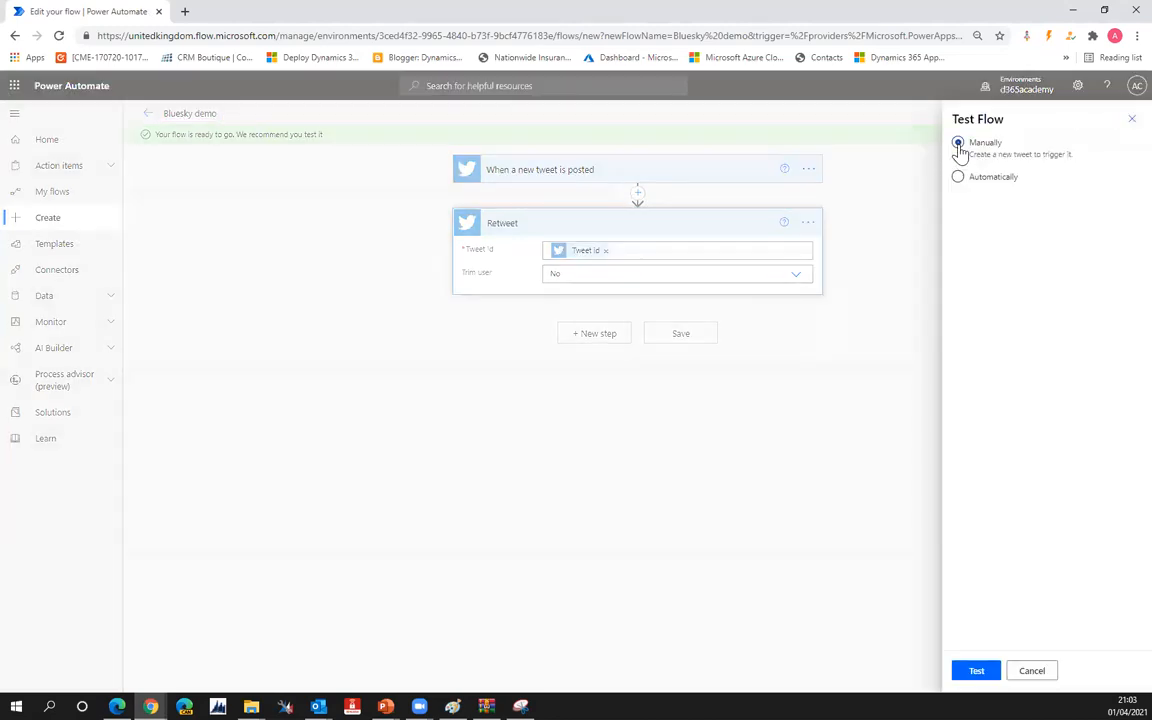
{"action": "left_click", "coordinate": [974, 671]}
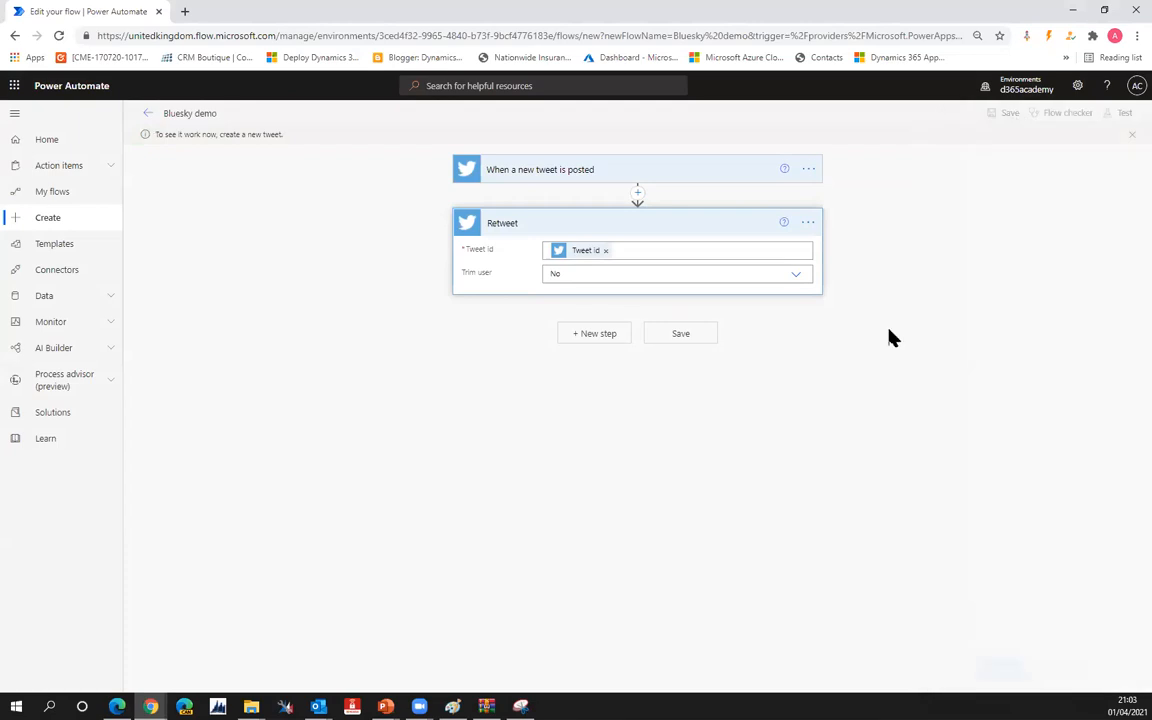
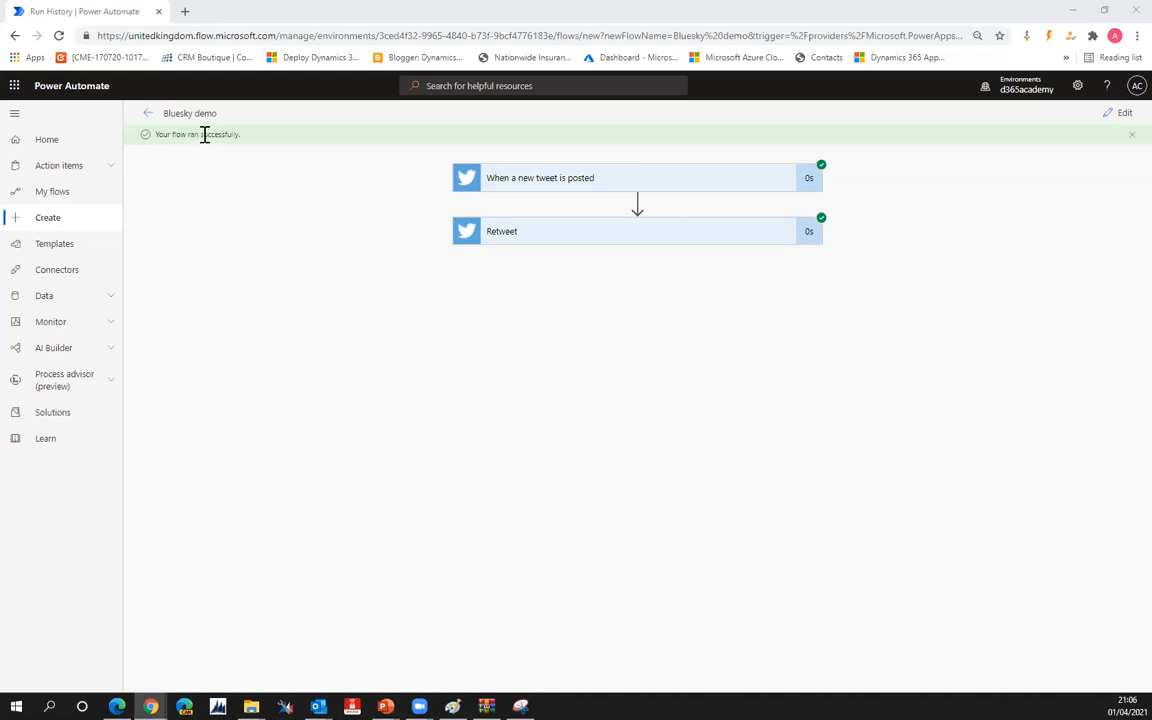
Step: Open Twitter in a new browser tab and view the account's own profile to check for the retweet
{"action": "left_click", "coordinate": [186, 12]}
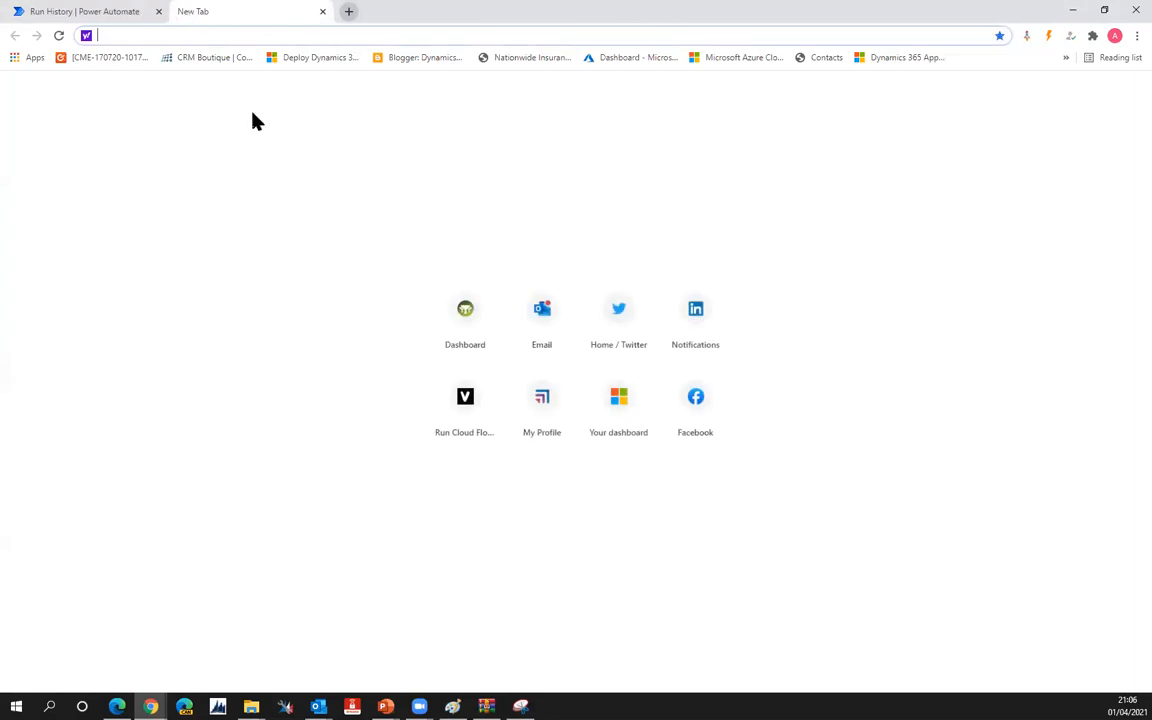
{"action": "left_click", "coordinate": [618, 318]}
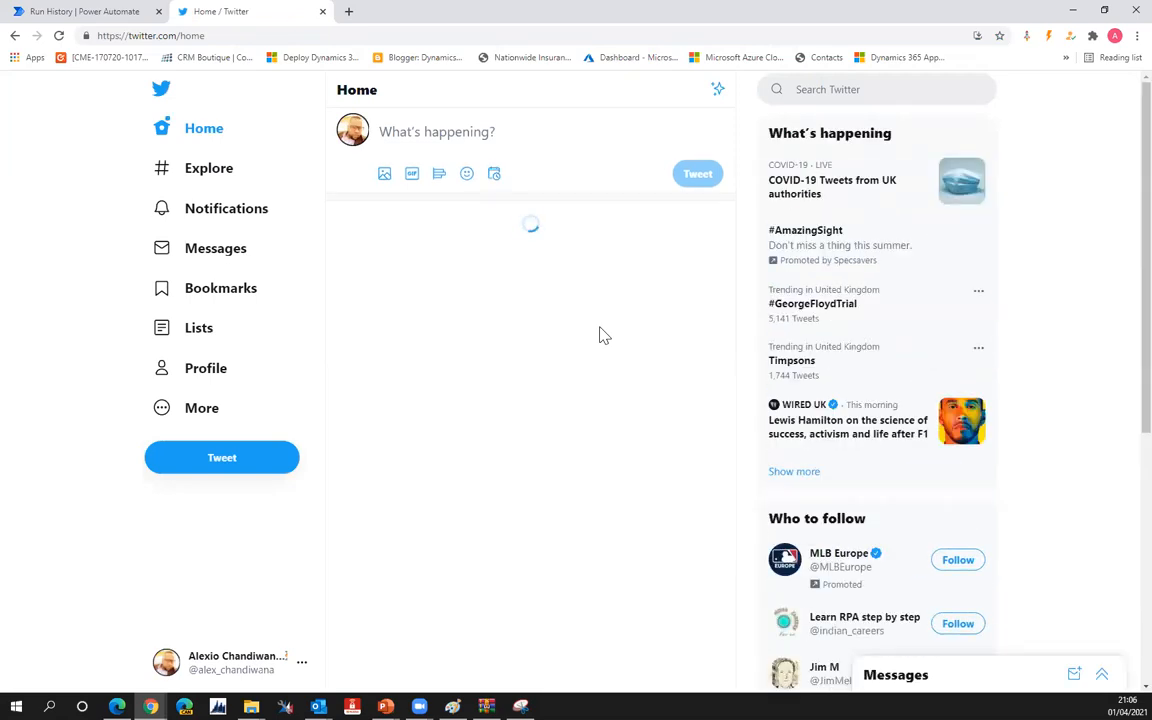
{"action": "left_click", "coordinate": [352, 131]}
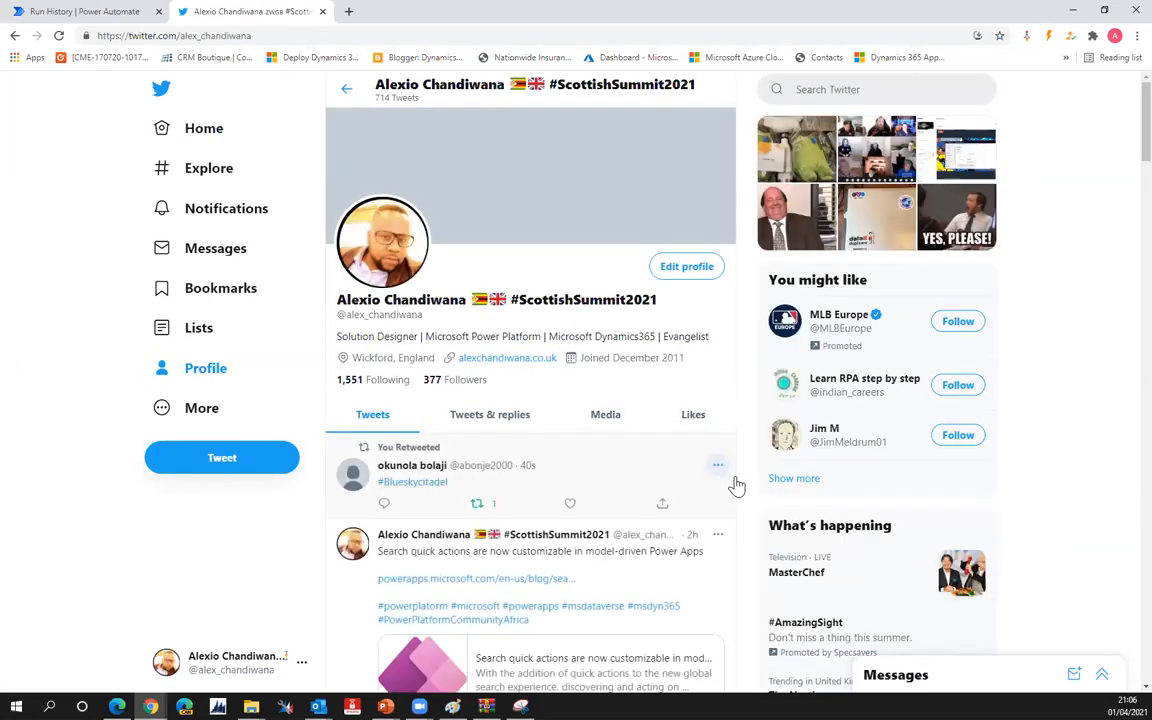
Step: Return to Power Automate, open the failed run in the Bluesky demo flow's run history, and inspect the Retweet action's error, inputs and outputs
{"action": "scroll", "coordinate": [735, 483], "scroll_direction": "down", "scroll_amount": 2}
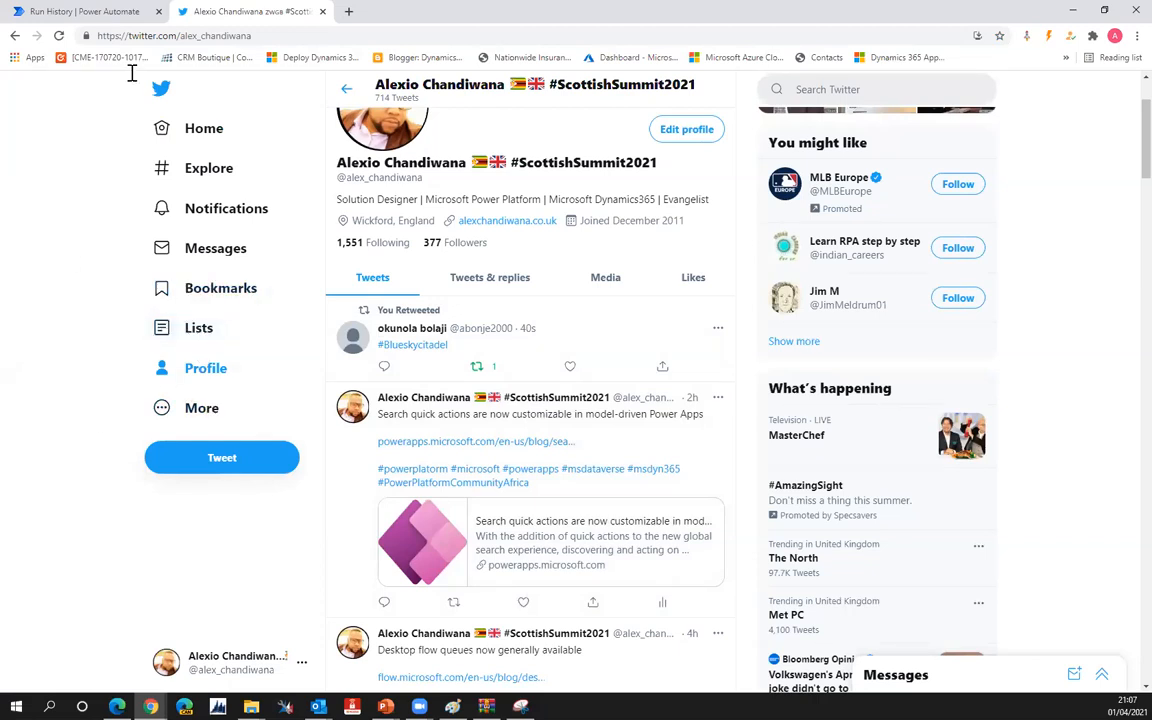
{"action": "left_click", "coordinate": [42, 14]}
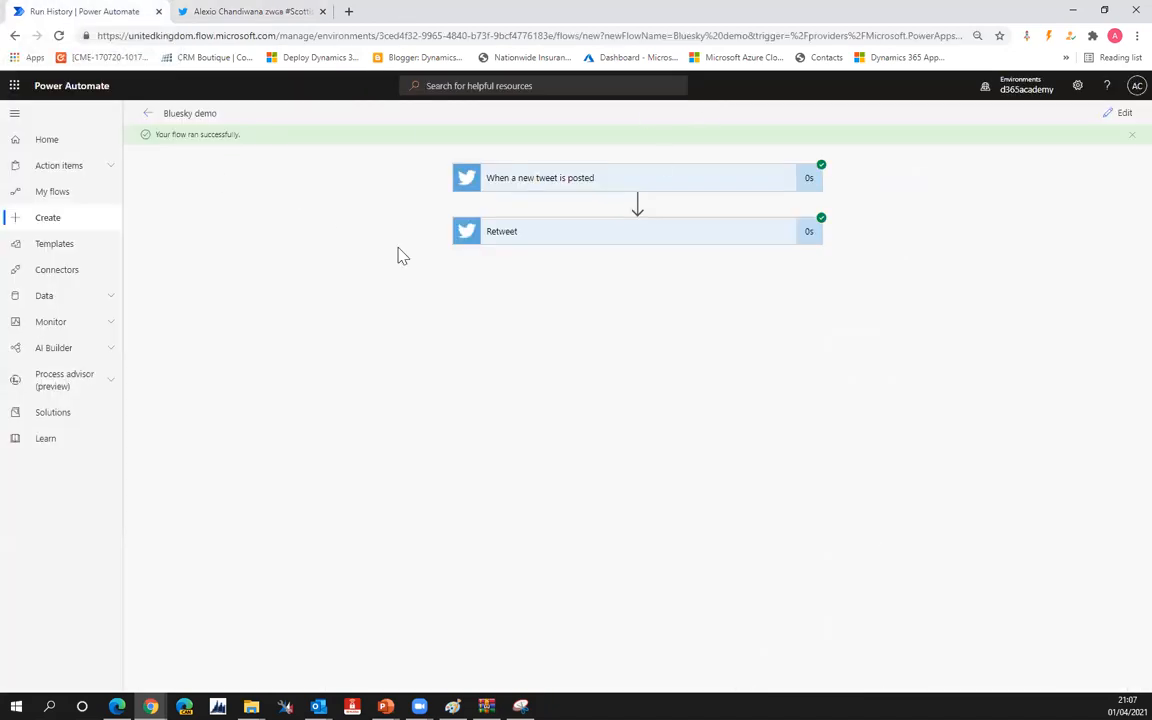
{"action": "left_click", "coordinate": [148, 118]}
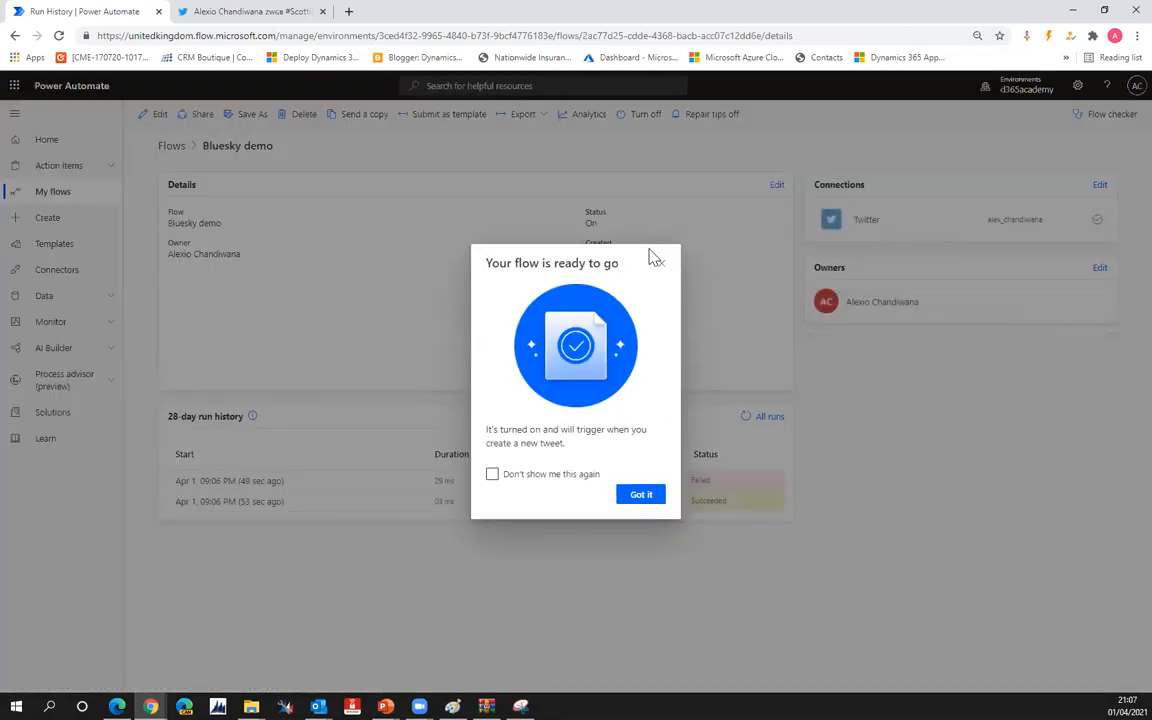
{"action": "left_click", "coordinate": [657, 261]}
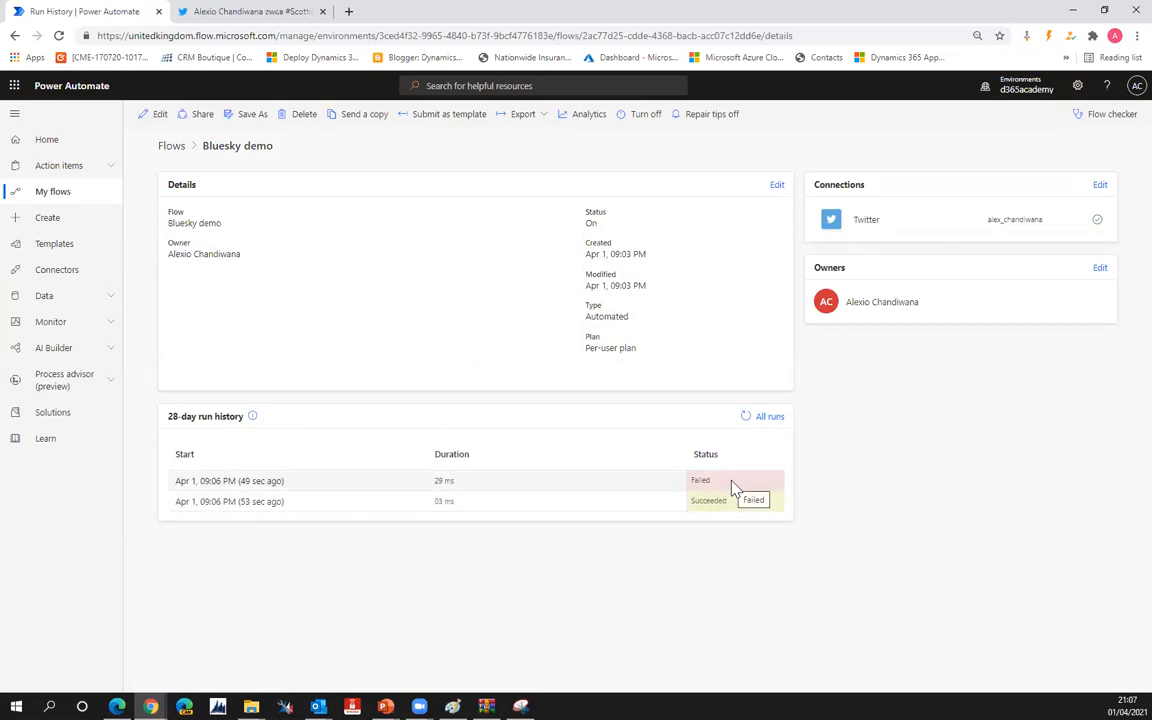
{"action": "left_click", "coordinate": [220, 484]}
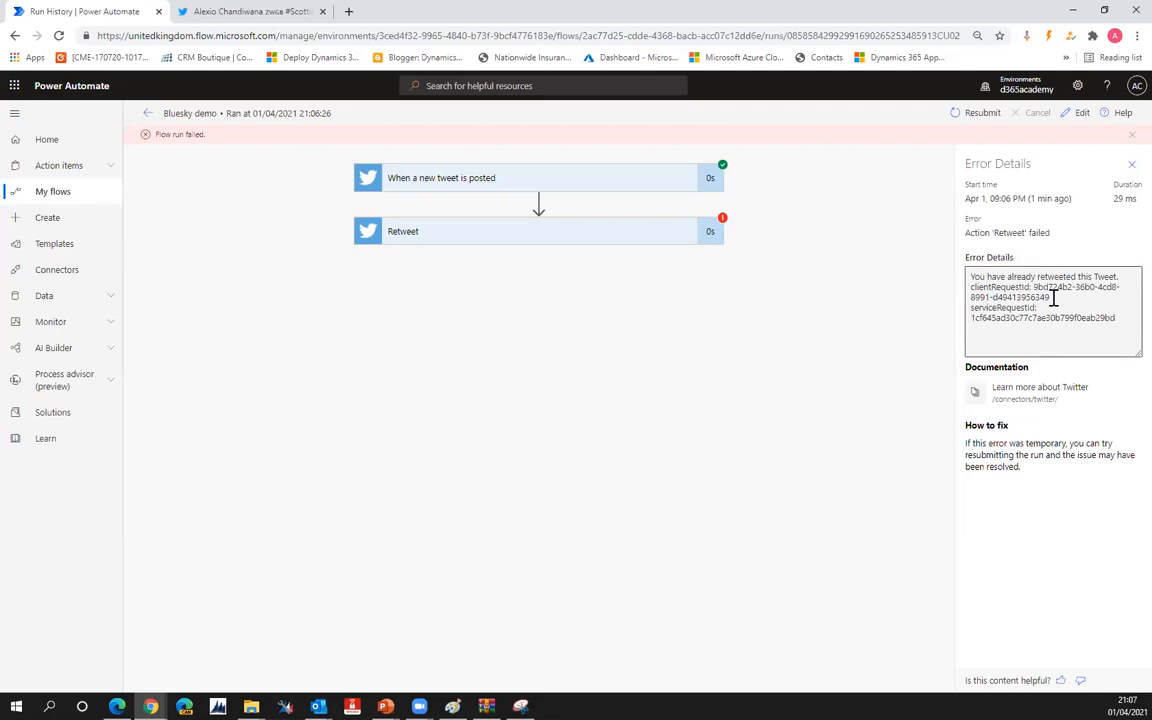
{"action": "left_click", "coordinate": [618, 230]}
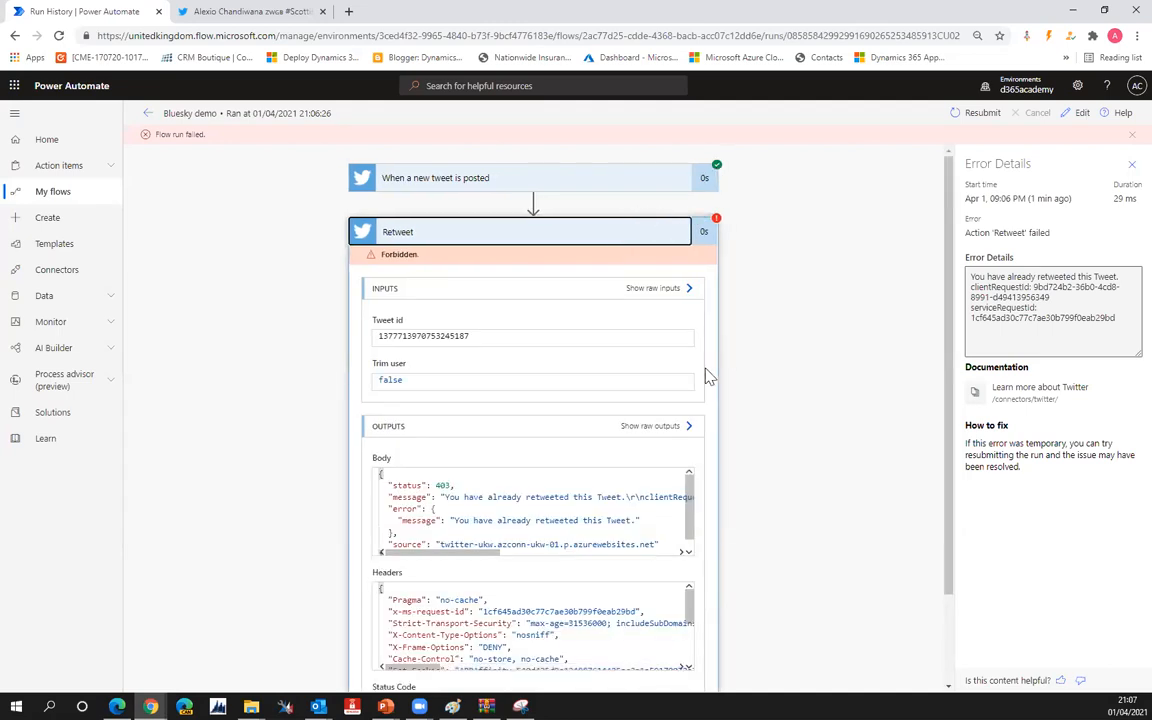
{"action": "scroll", "coordinate": [617, 377], "scroll_direction": "down", "scroll_amount": 1}
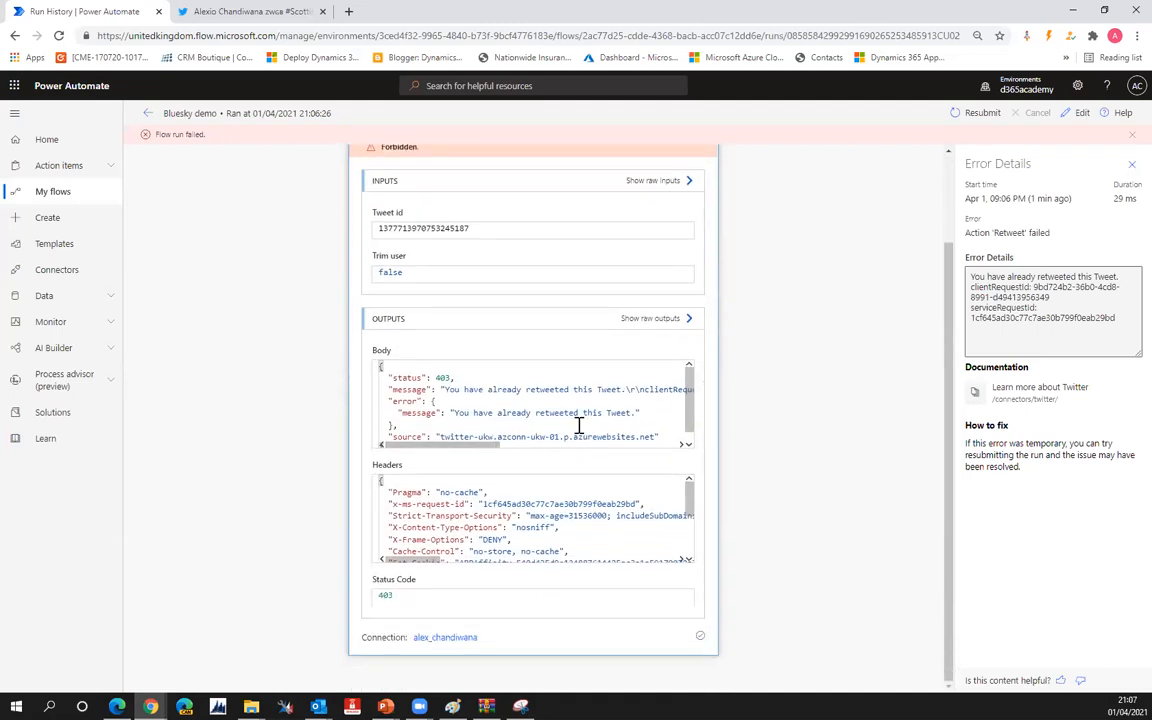
Step: Switch to the Twitter profile, reload it and check the retweeted #Blueskycitadel post
{"action": "left_click", "coordinate": [253, 14]}
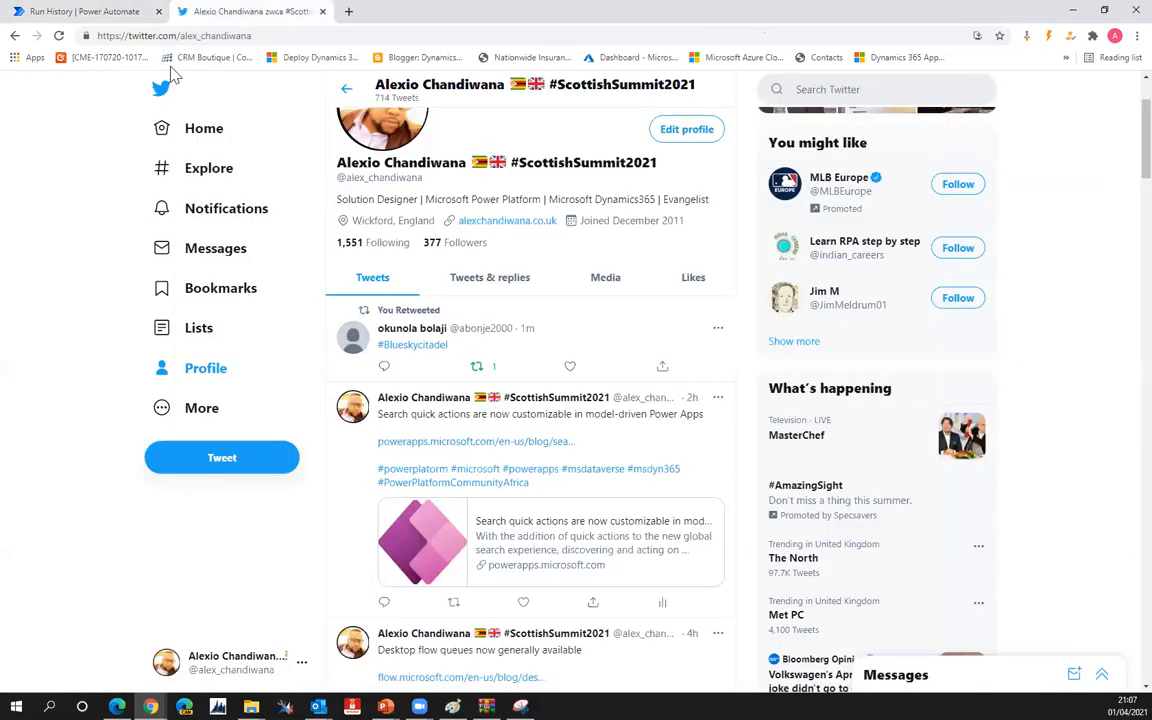
{"action": "left_click", "coordinate": [59, 36]}
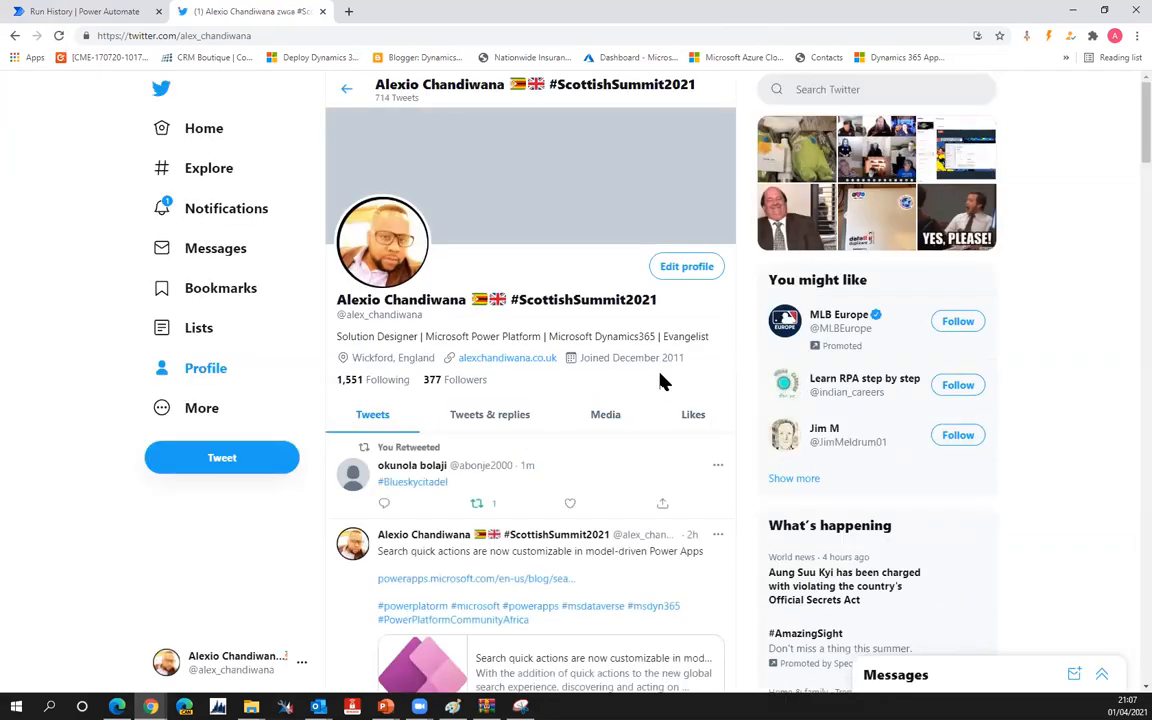
{"action": "scroll", "coordinate": [686, 457], "scroll_direction": "down", "scroll_amount": 1}
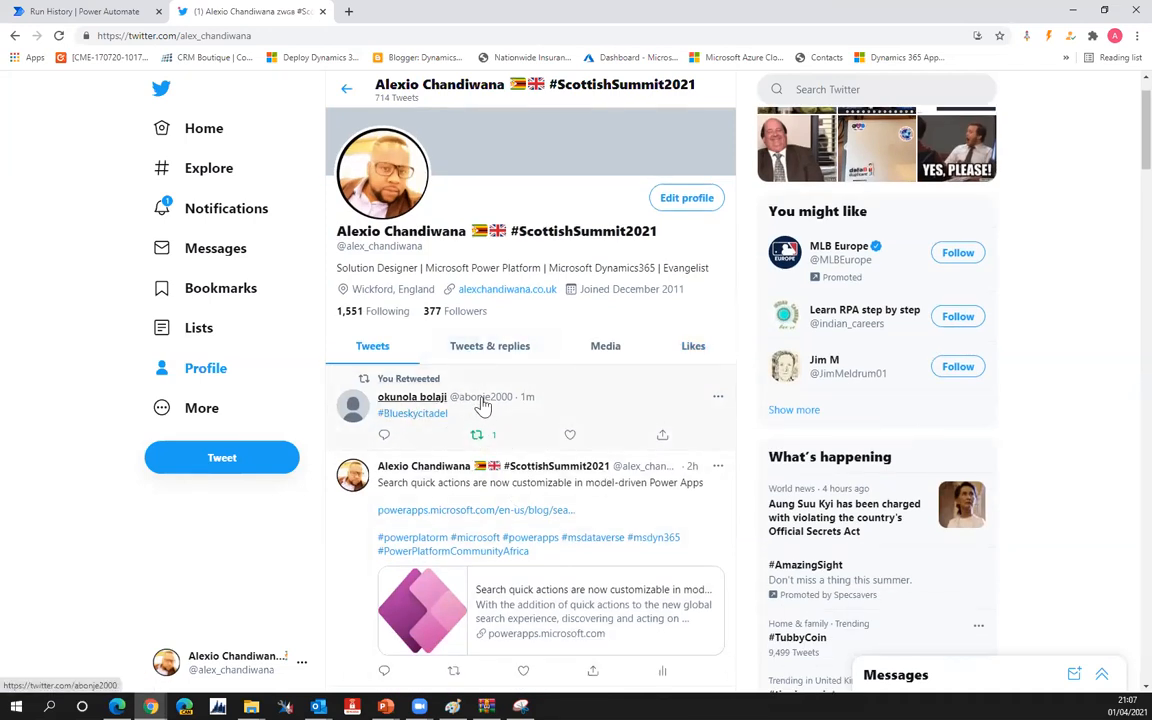
{"action": "mouse_move", "coordinate": [480, 400]}
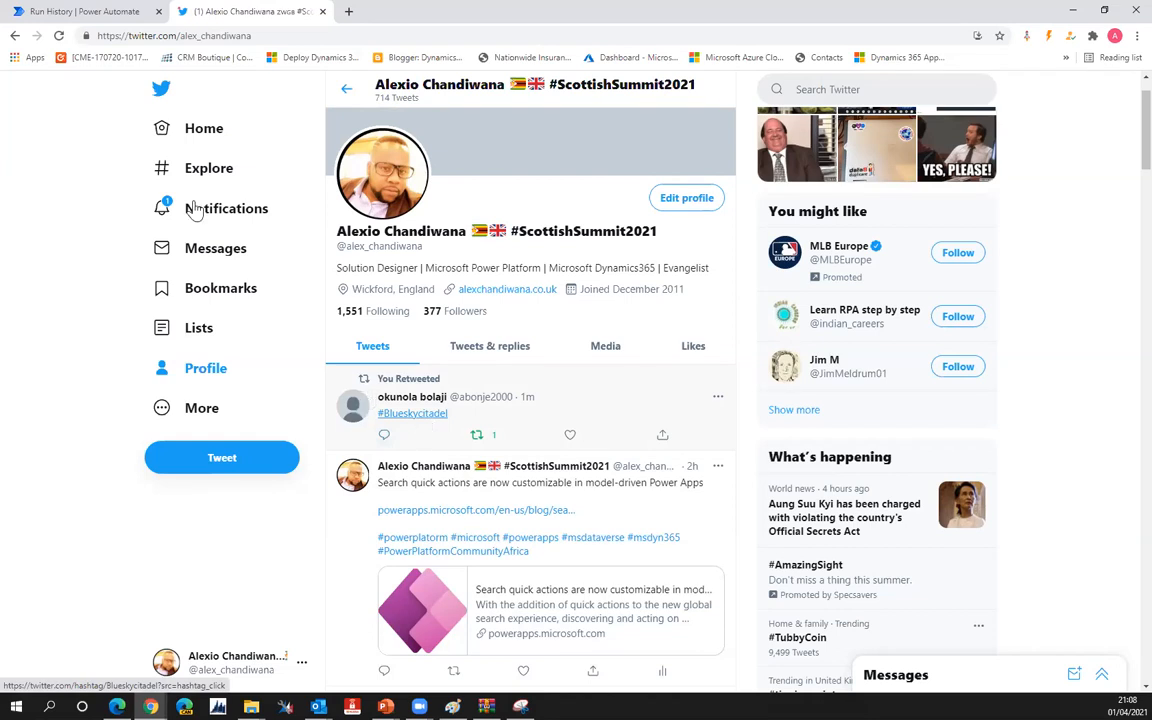
Step: Return to Power Automate, open the Bluesky demo flow for editing and delete its Retweet action
{"action": "left_click", "coordinate": [75, 12]}
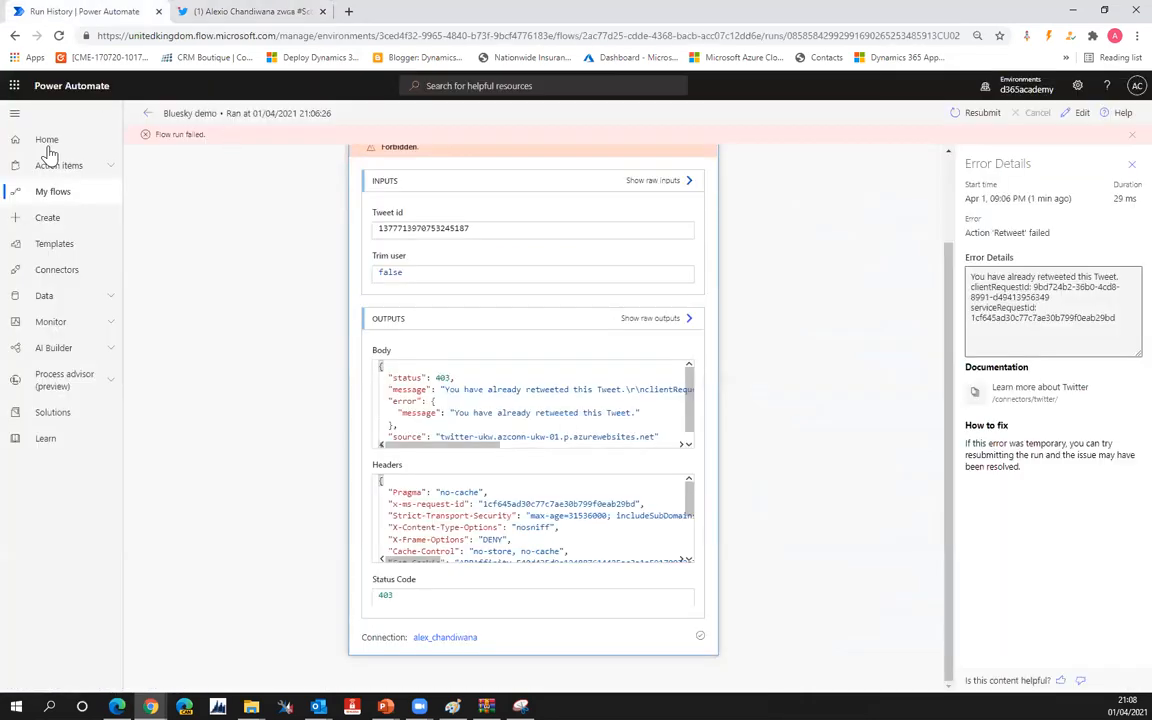
{"action": "left_click", "coordinate": [146, 116]}
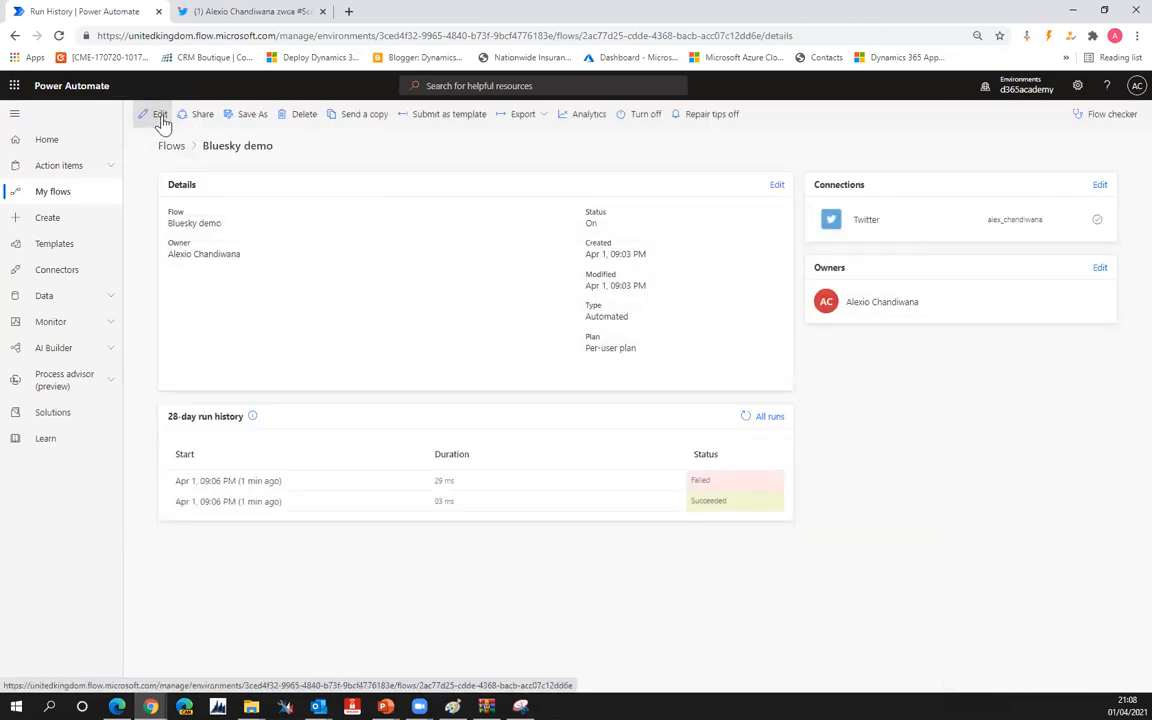
{"action": "left_click", "coordinate": [154, 116]}
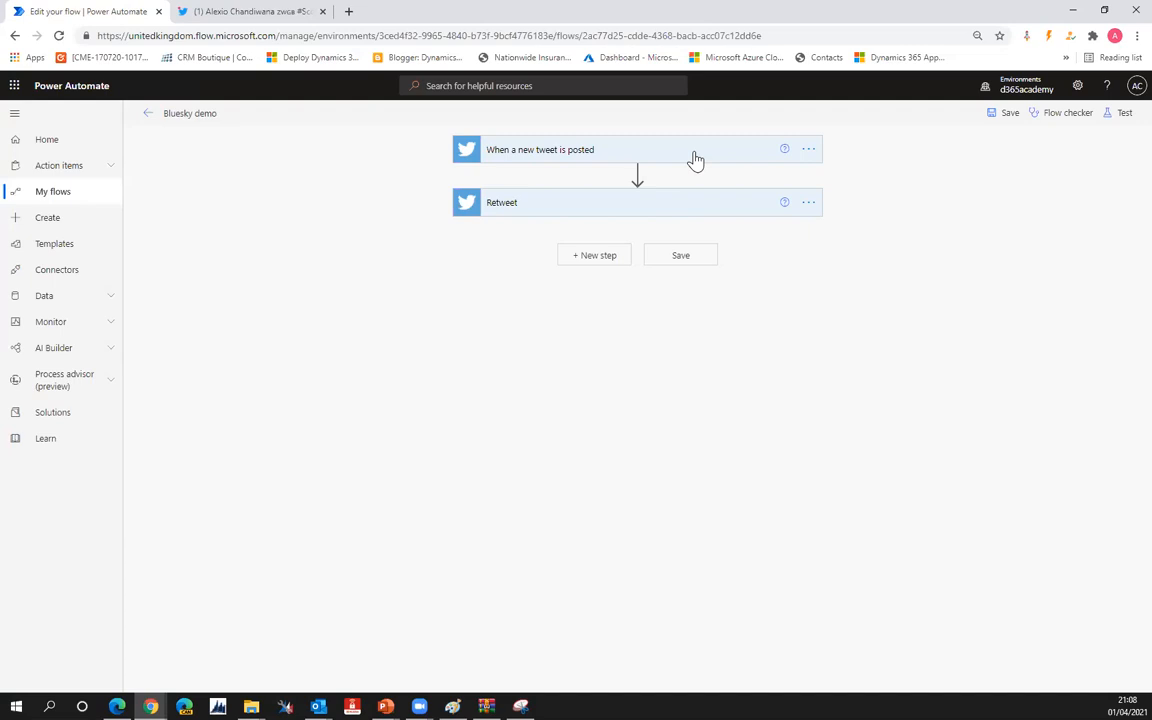
{"action": "left_click", "coordinate": [804, 208]}
{"action": "left_click", "coordinate": [861, 355]}
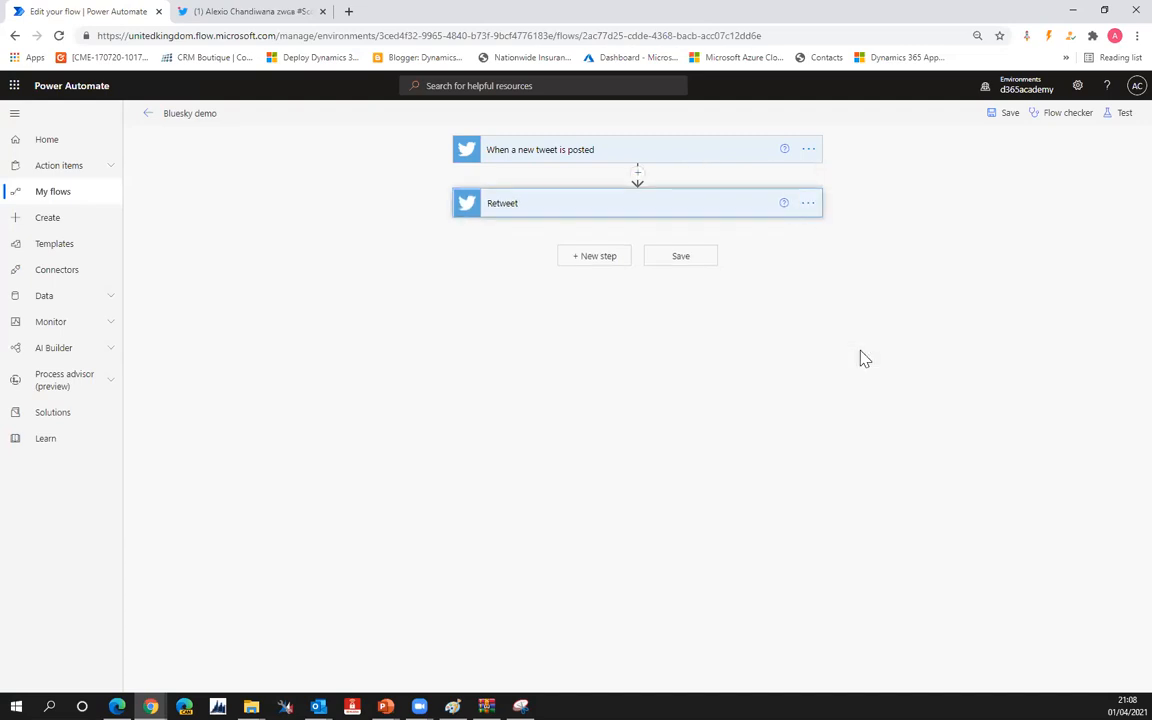
{"action": "left_click", "coordinate": [584, 409]}
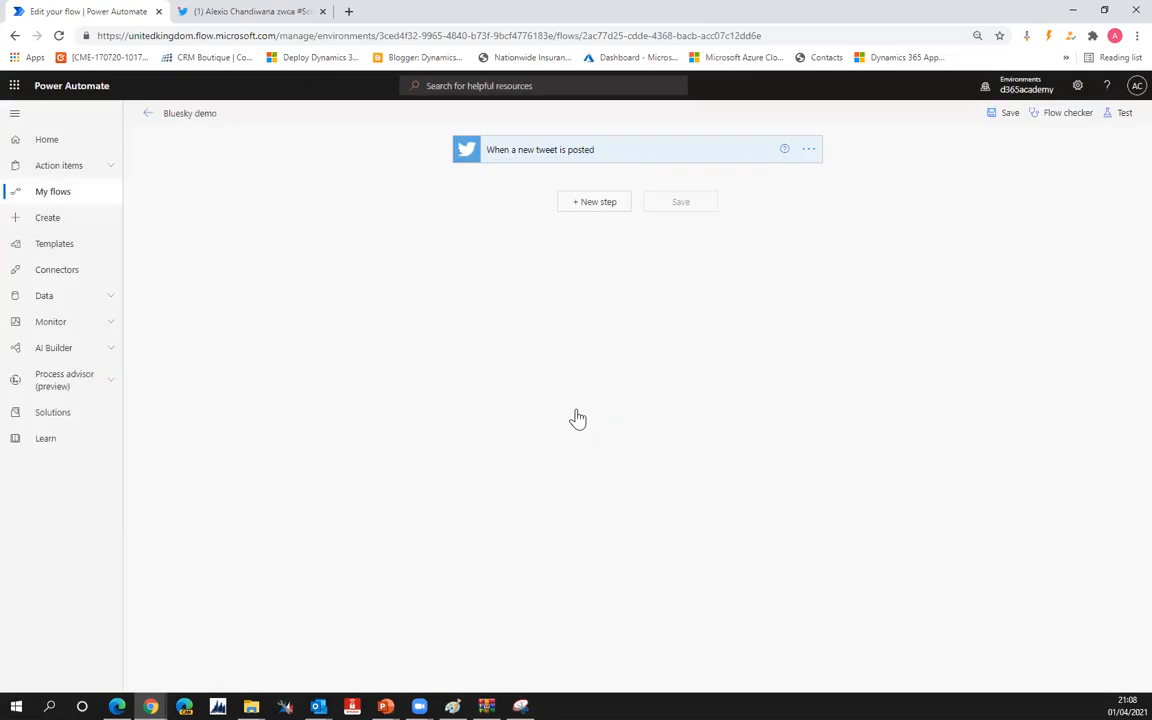
Step: Add a new step after the tweet trigger using the Dynamics 365 (deprecated) action Create a new record
{"action": "left_click", "coordinate": [594, 204]}
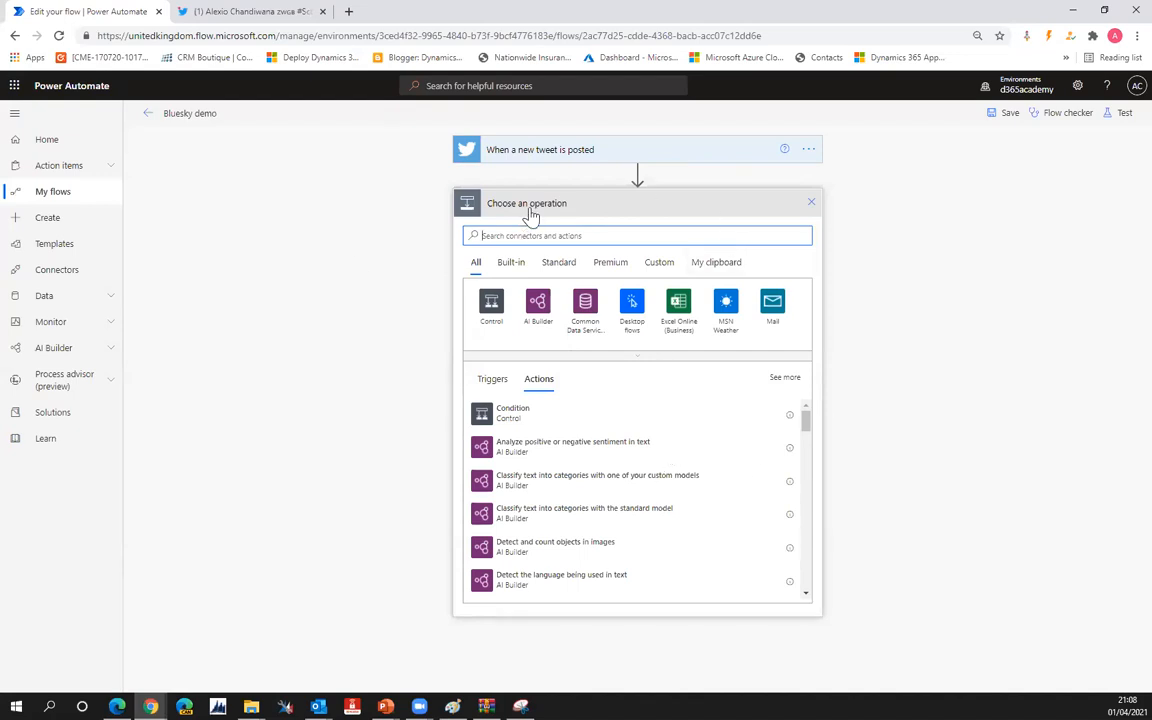
{"action": "left_click", "coordinate": [524, 160]}
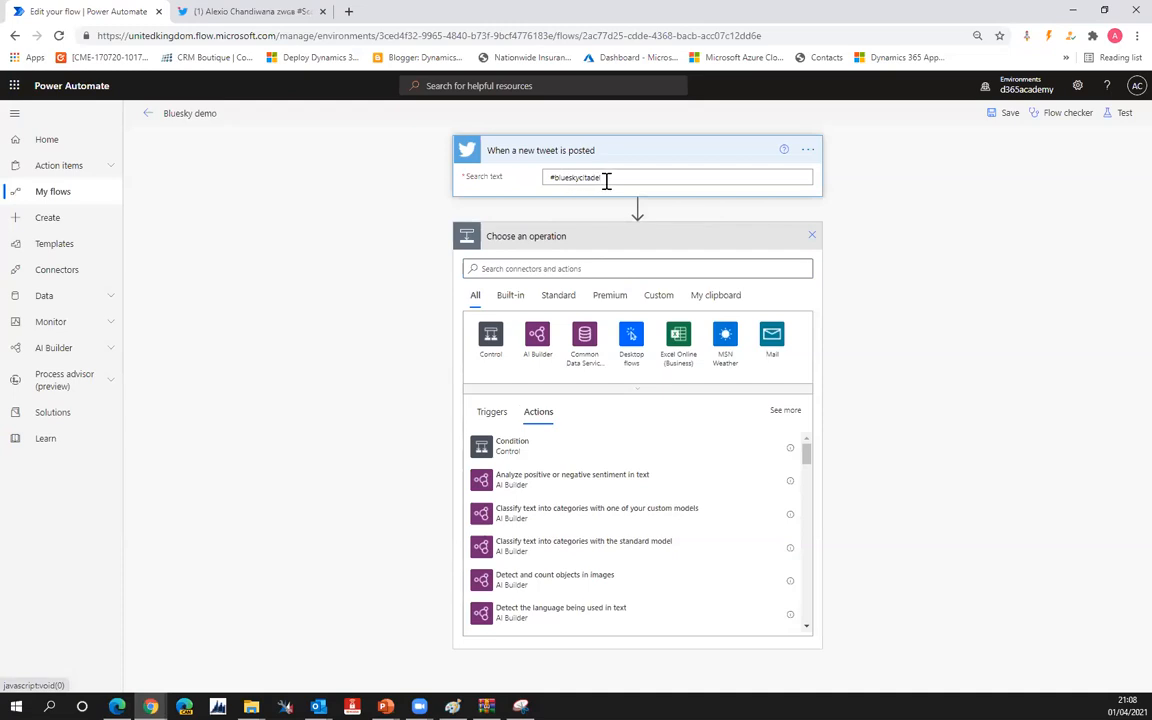
{"action": "left_click", "coordinate": [497, 272]}
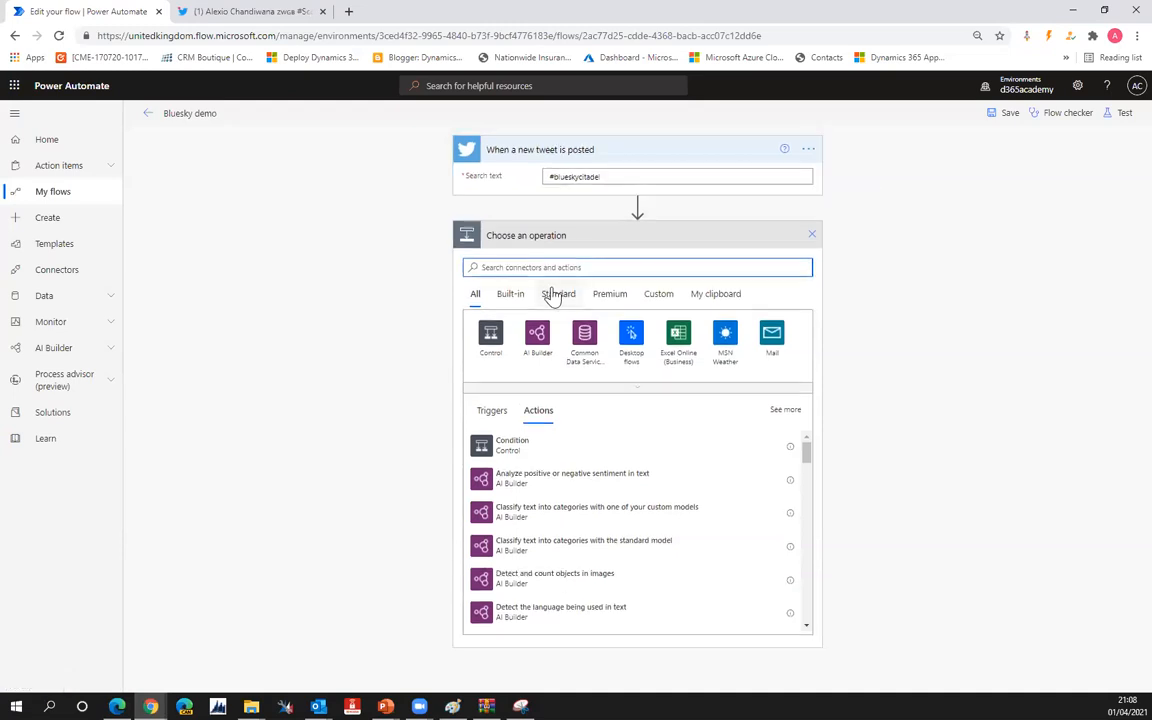
{"action": "type", "text": "dynamic"}
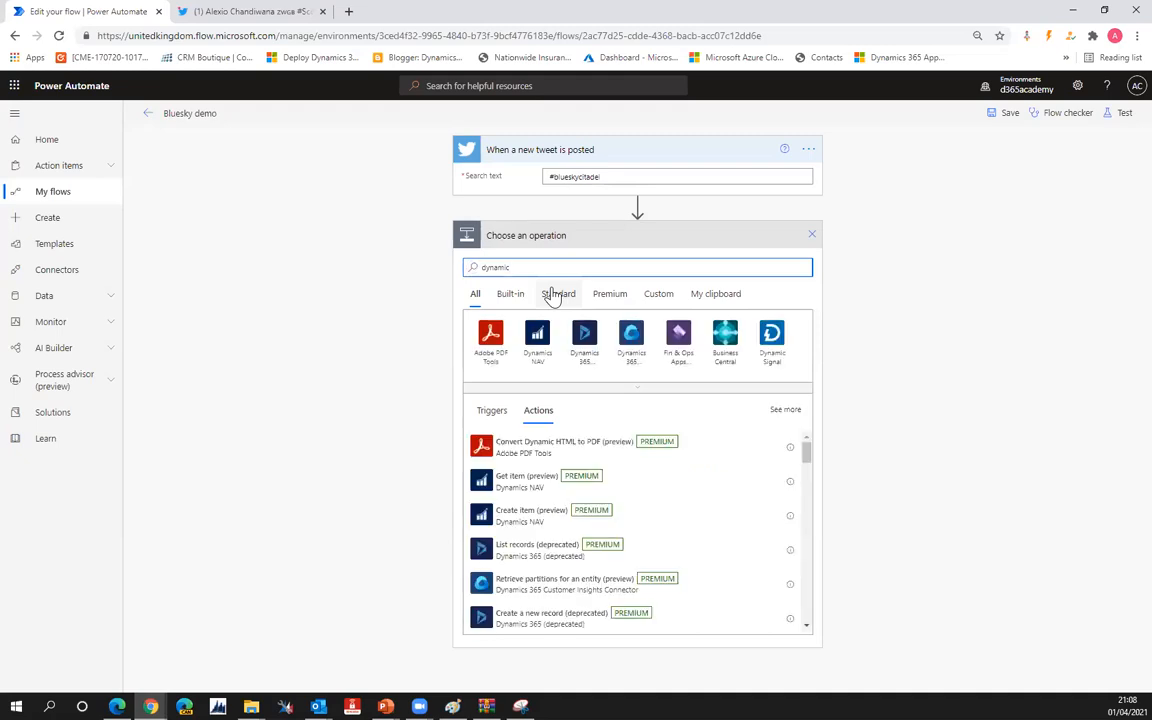
{"action": "left_click", "coordinate": [586, 345]}
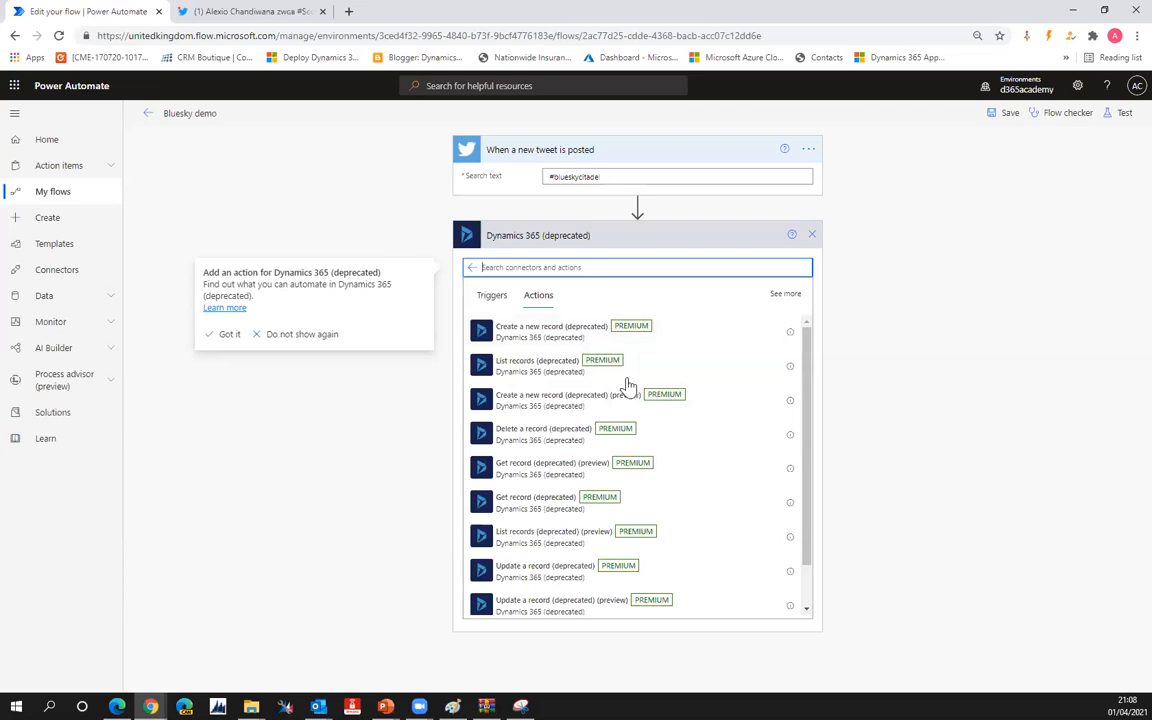
{"action": "left_click", "coordinate": [531, 336]}
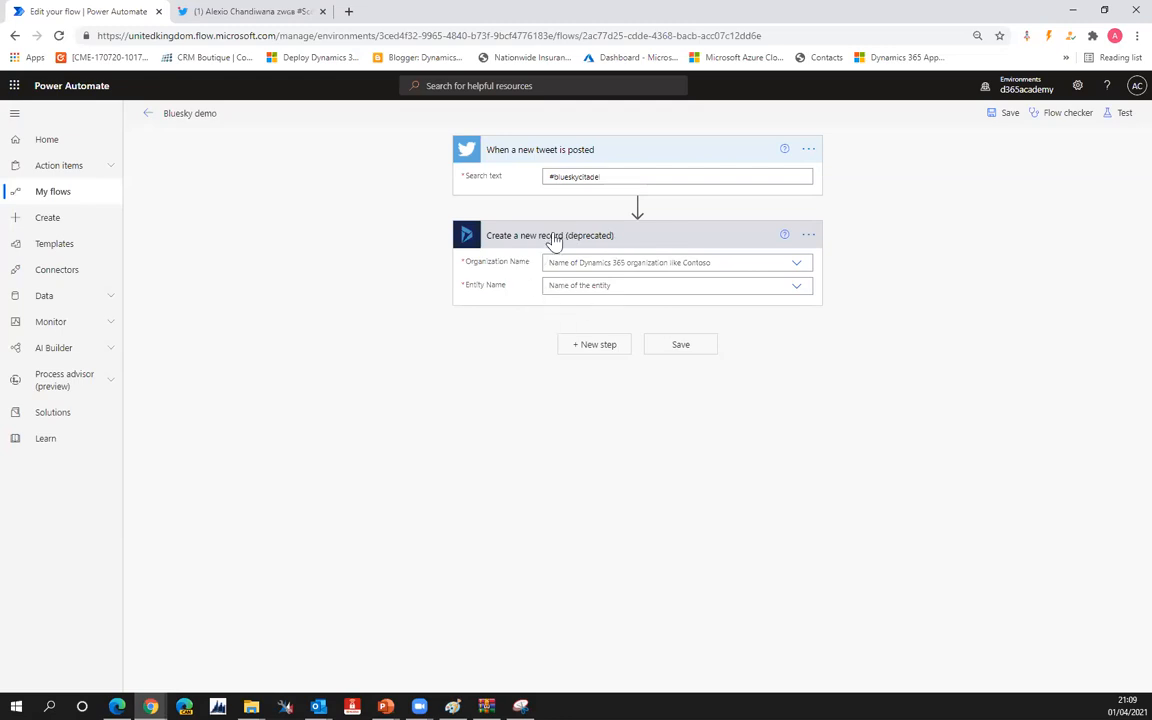
Step: Set the new record action's organization to d365academy and its entity to Contacts
{"action": "left_click", "coordinate": [797, 270]}
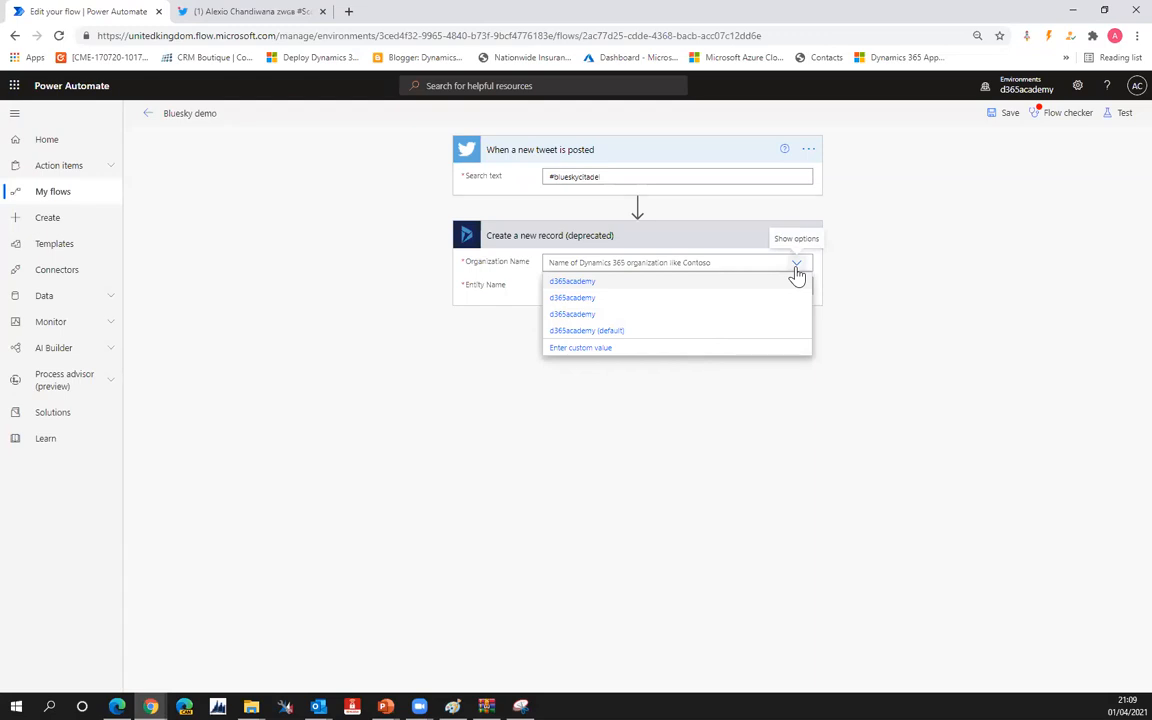
{"action": "left_click", "coordinate": [590, 283]}
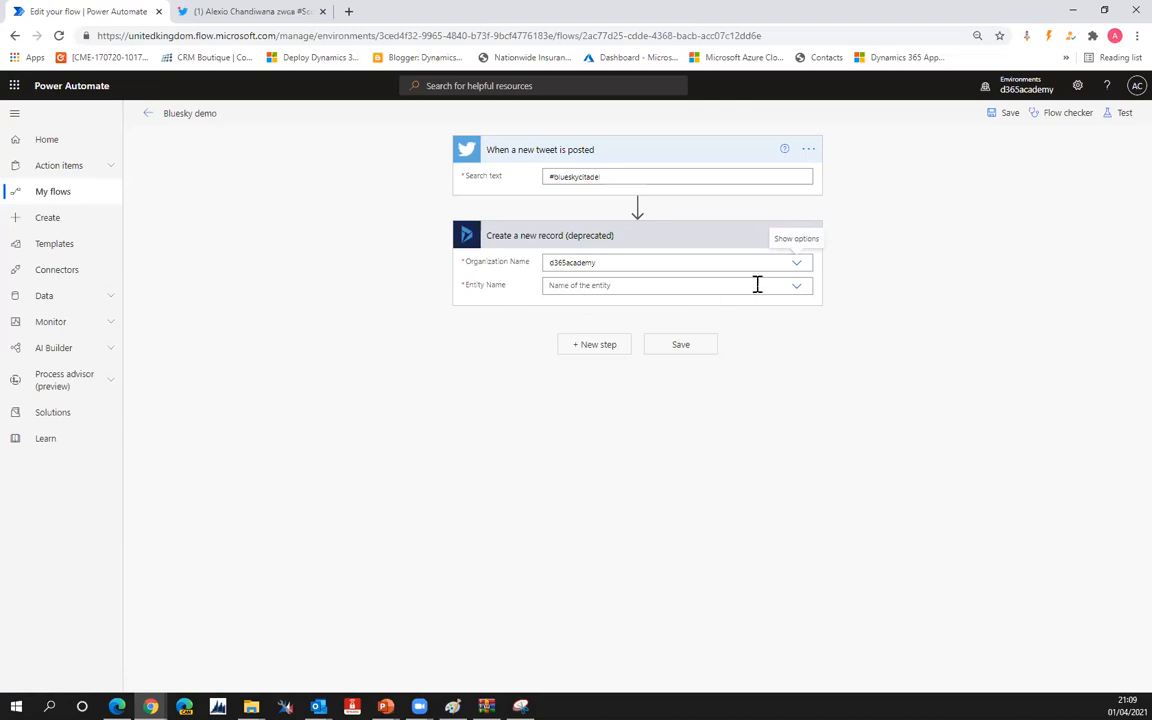
{"action": "left_click", "coordinate": [796, 288]}
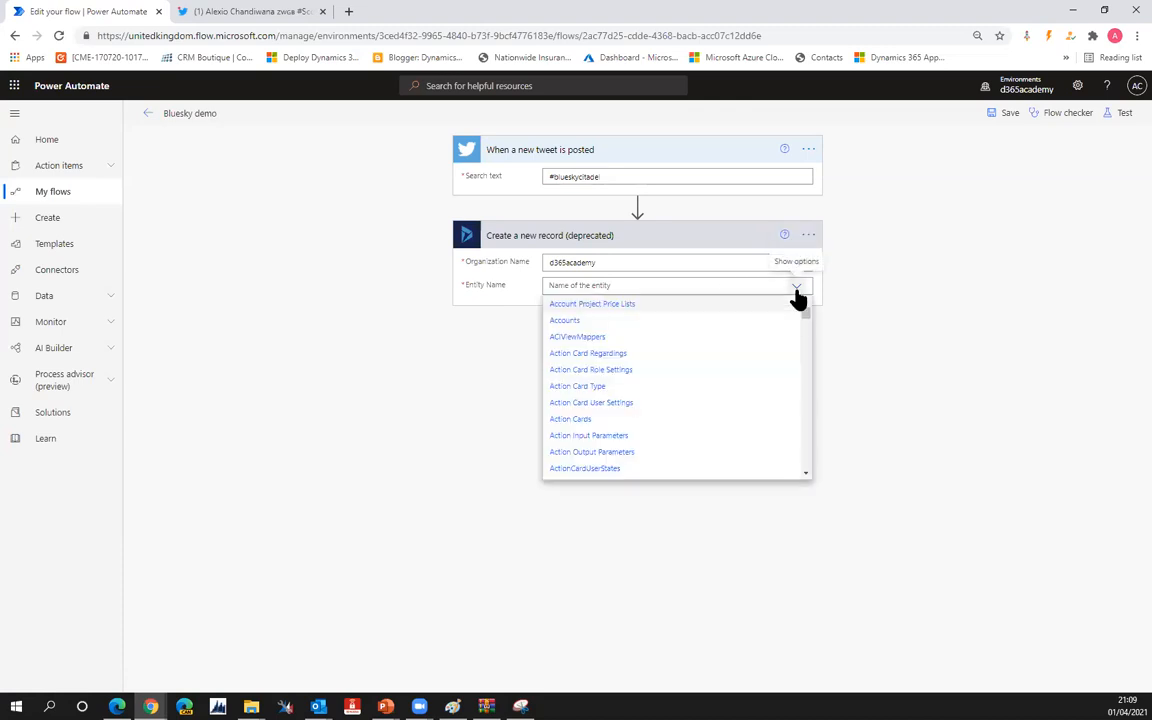
{"action": "scroll", "coordinate": [638, 342], "scroll_direction": "down", "scroll_amount": 8}
{"action": "scroll", "coordinate": [638, 344], "scroll_direction": "down", "scroll_amount": 10}
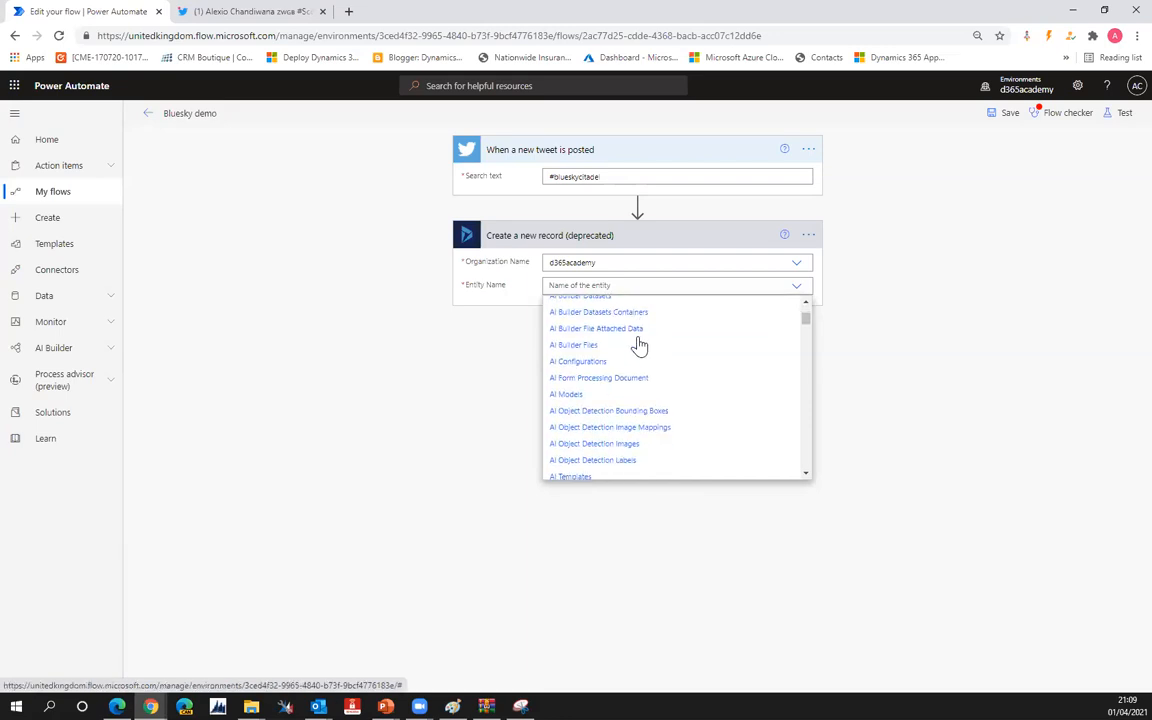
{"action": "scroll", "coordinate": [638, 345], "scroll_direction": "down", "scroll_amount": 10}
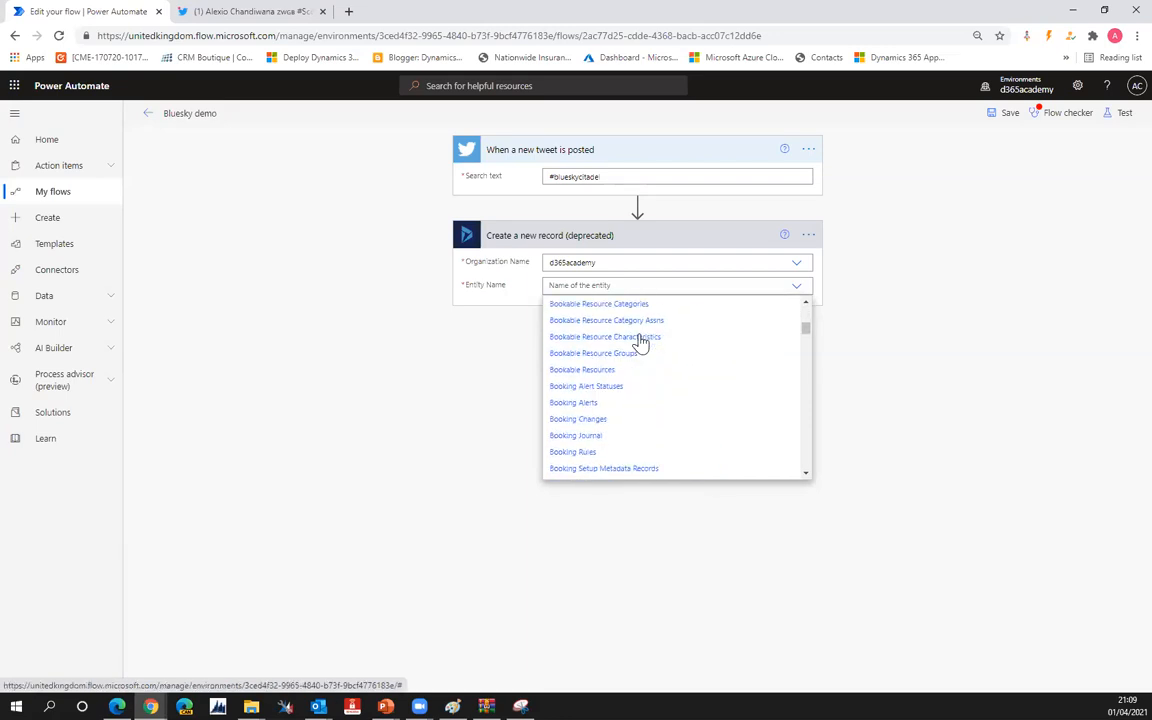
{"action": "scroll", "coordinate": [641, 342], "scroll_direction": "down", "scroll_amount": 6}
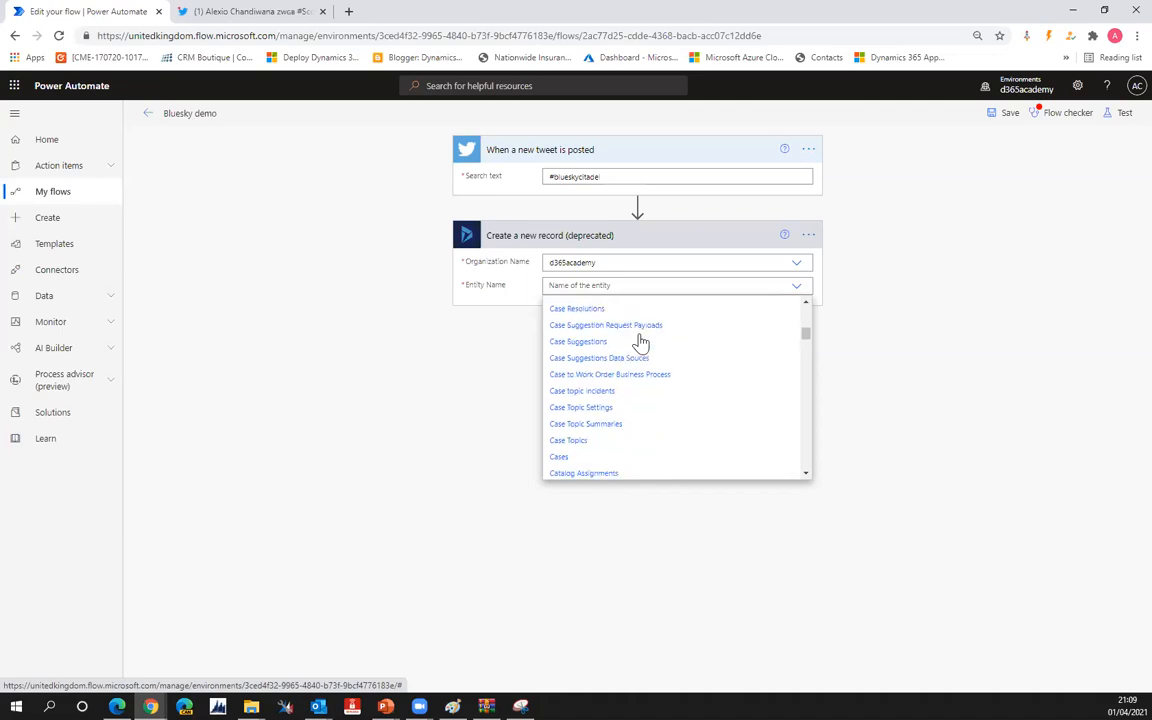
{"action": "scroll", "coordinate": [641, 342], "scroll_direction": "down", "scroll_amount": 8}
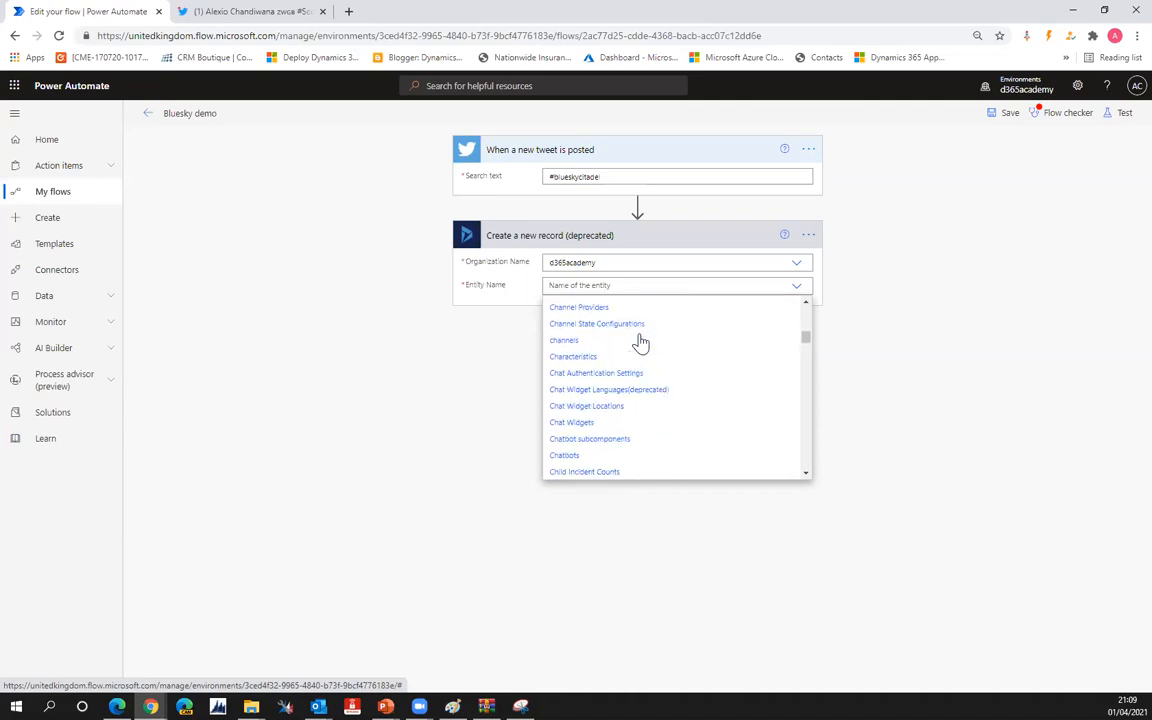
{"action": "scroll", "coordinate": [640, 341], "scroll_direction": "down", "scroll_amount": 10}
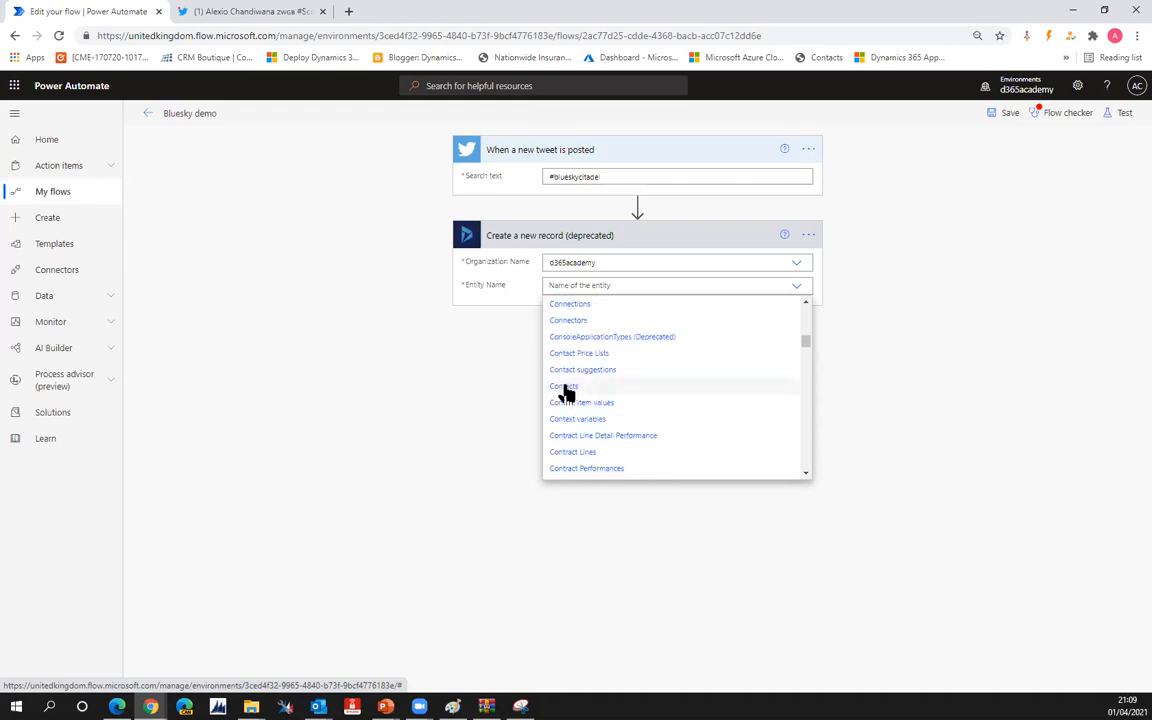
{"action": "left_click", "coordinate": [566, 388]}
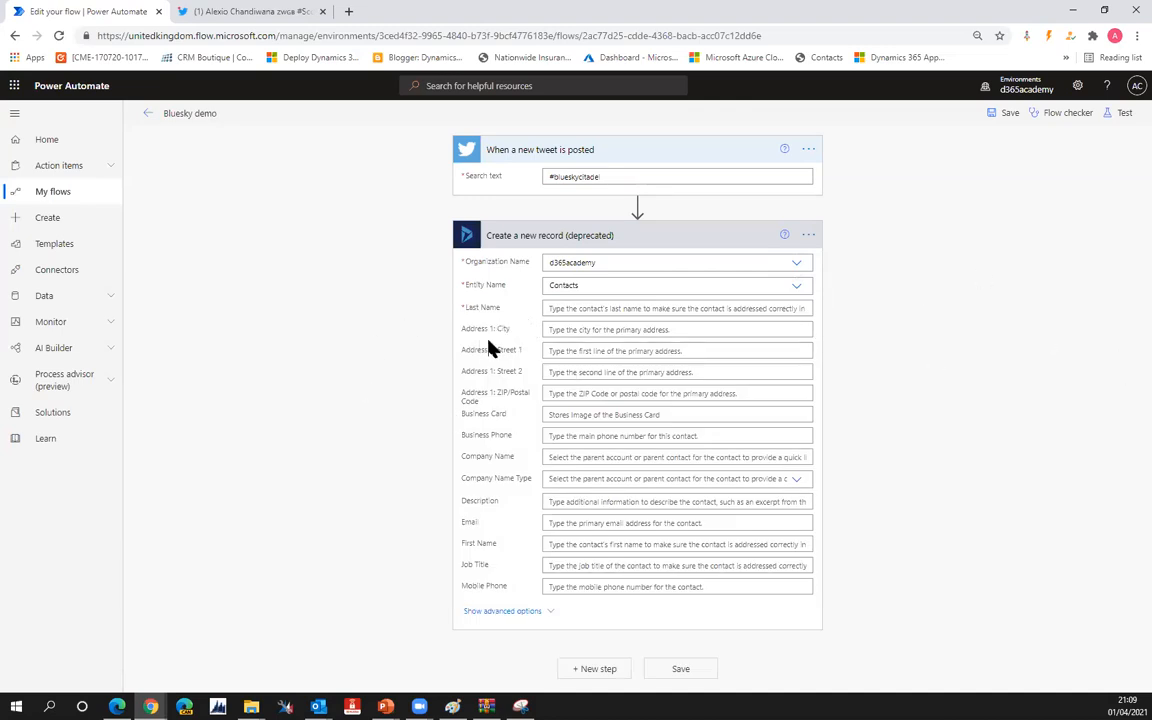
Step: Show the advanced options of the contact record action and examine the additional contact fields available
{"action": "left_click", "coordinate": [508, 611]}
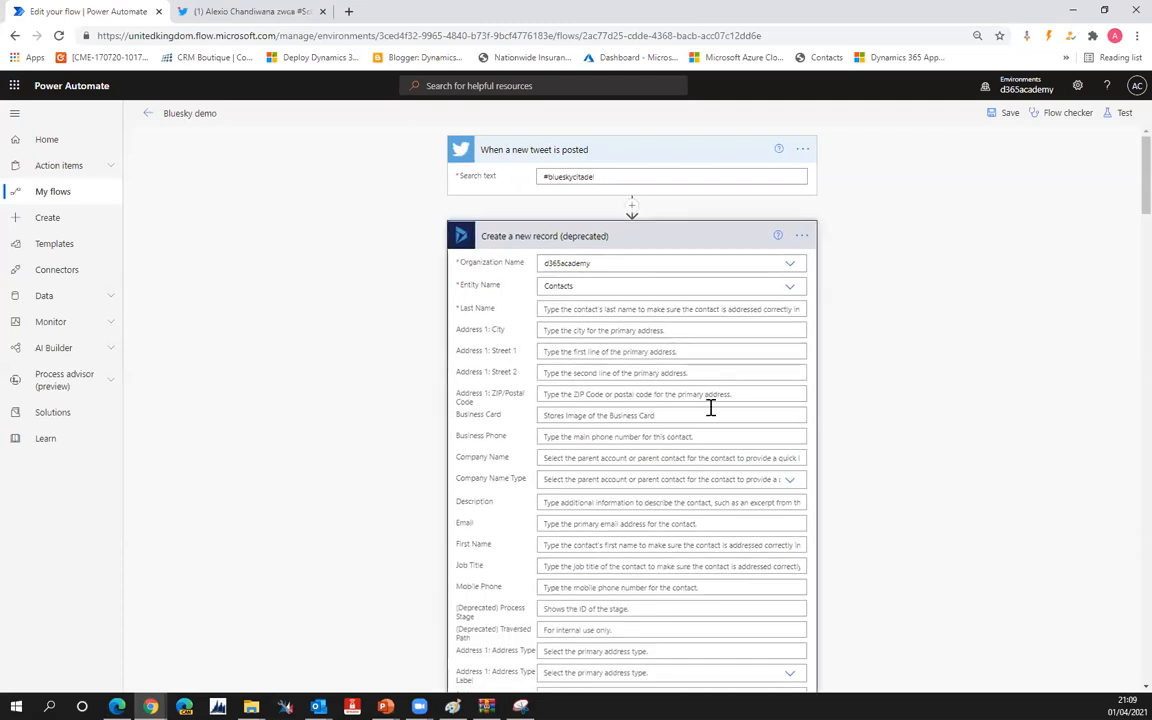
{"action": "scroll", "coordinate": [710, 406], "scroll_direction": "down", "scroll_amount": 2}
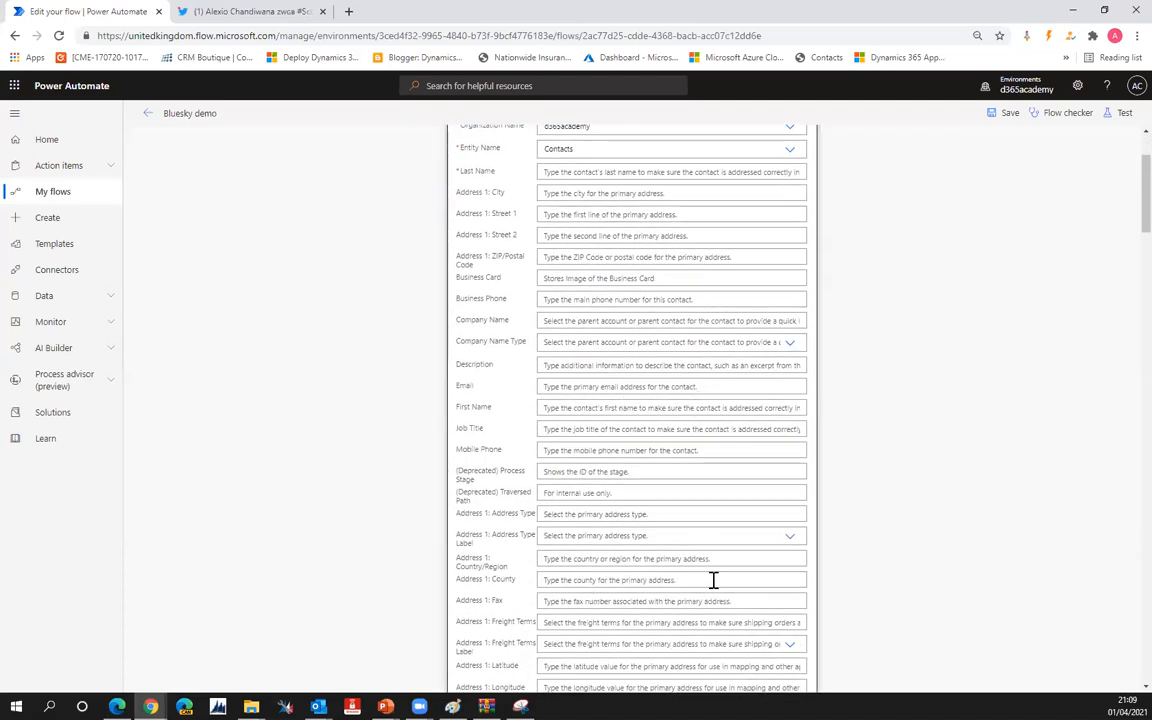
{"action": "scroll", "coordinate": [712, 579], "scroll_direction": "down", "scroll_amount": 8}
{"action": "scroll", "coordinate": [712, 537], "scroll_direction": "down", "scroll_amount": 10}
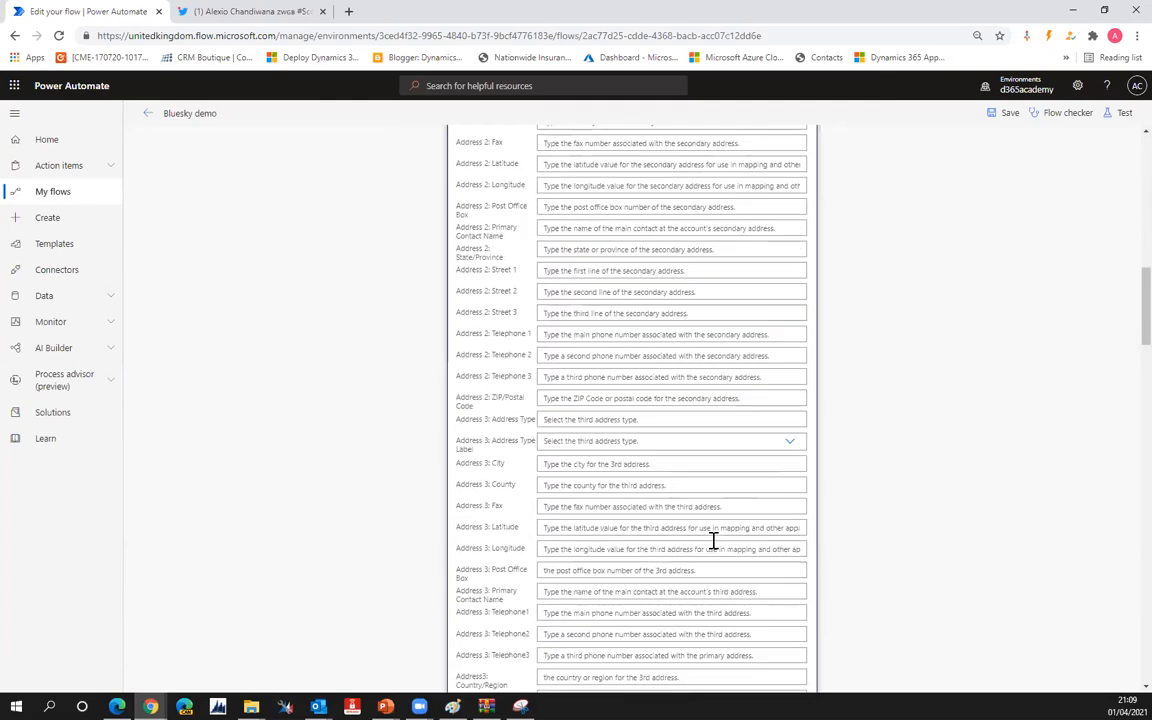
{"action": "scroll", "coordinate": [717, 541], "scroll_direction": "down", "scroll_amount": 4}
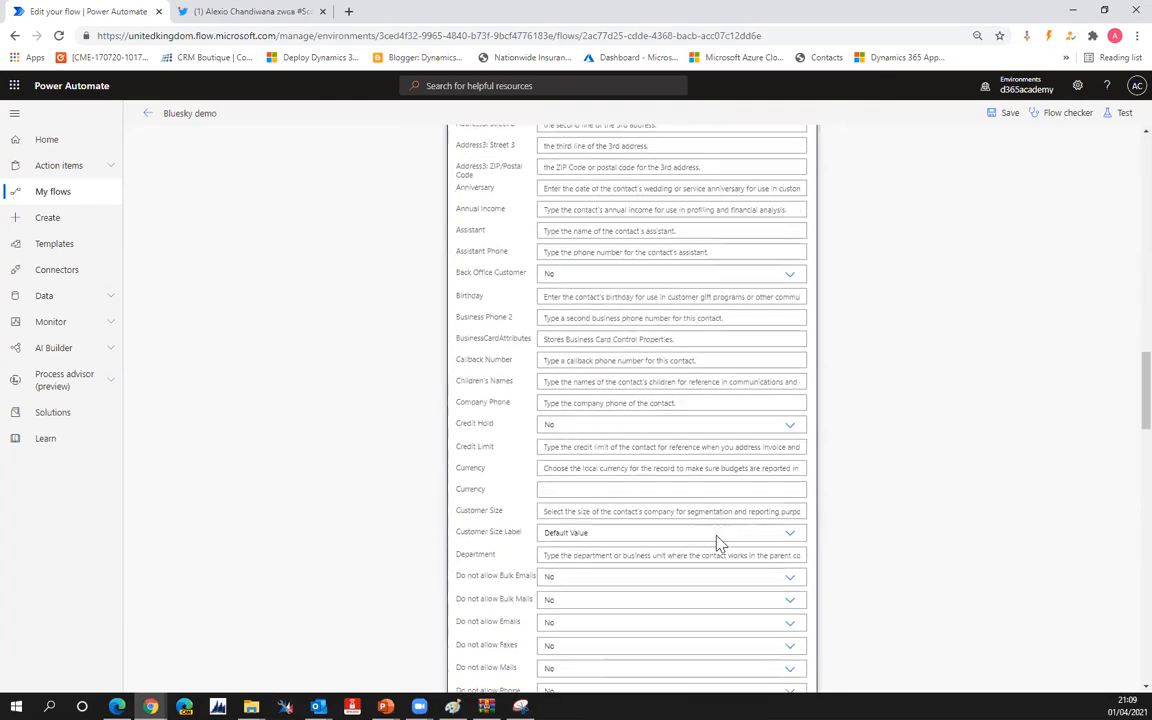
Step: Fill the contact record's Last Name field with the Name dynamic content from the tweet trigger
{"action": "scroll", "coordinate": [717, 541], "scroll_direction": "up", "scroll_amount": 5}
{"action": "scroll", "coordinate": [717, 541], "scroll_direction": "up", "scroll_amount": 10}
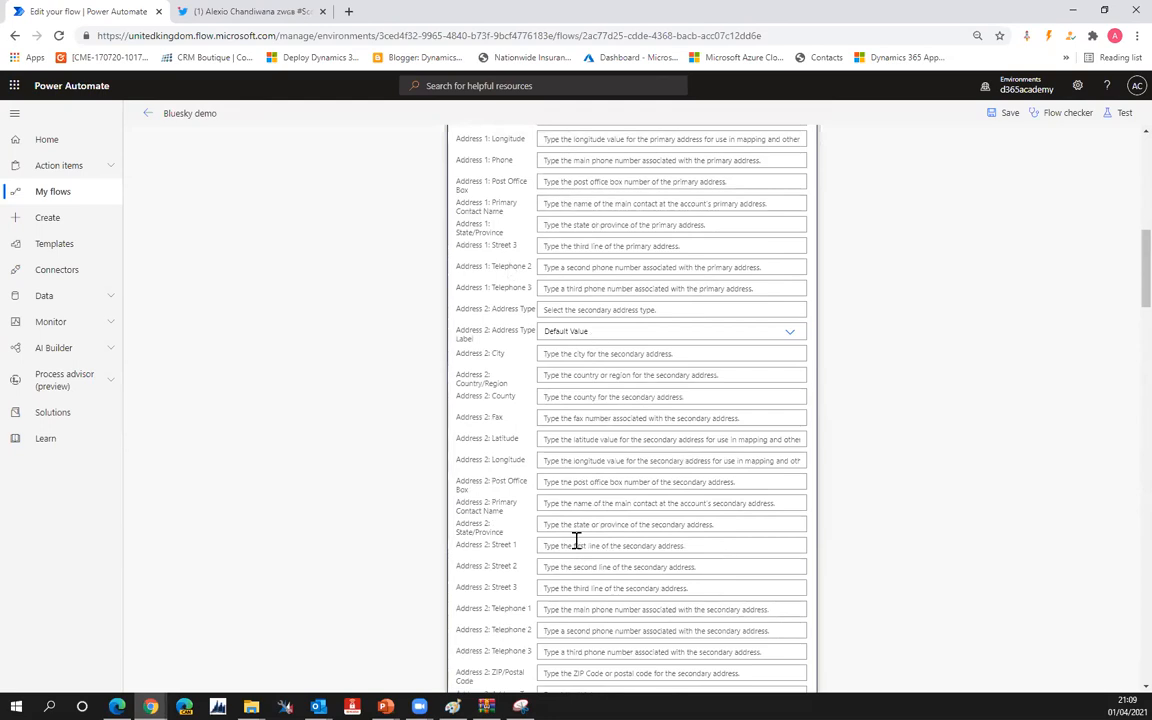
{"action": "scroll", "coordinate": [580, 540], "scroll_direction": "up", "scroll_amount": 10}
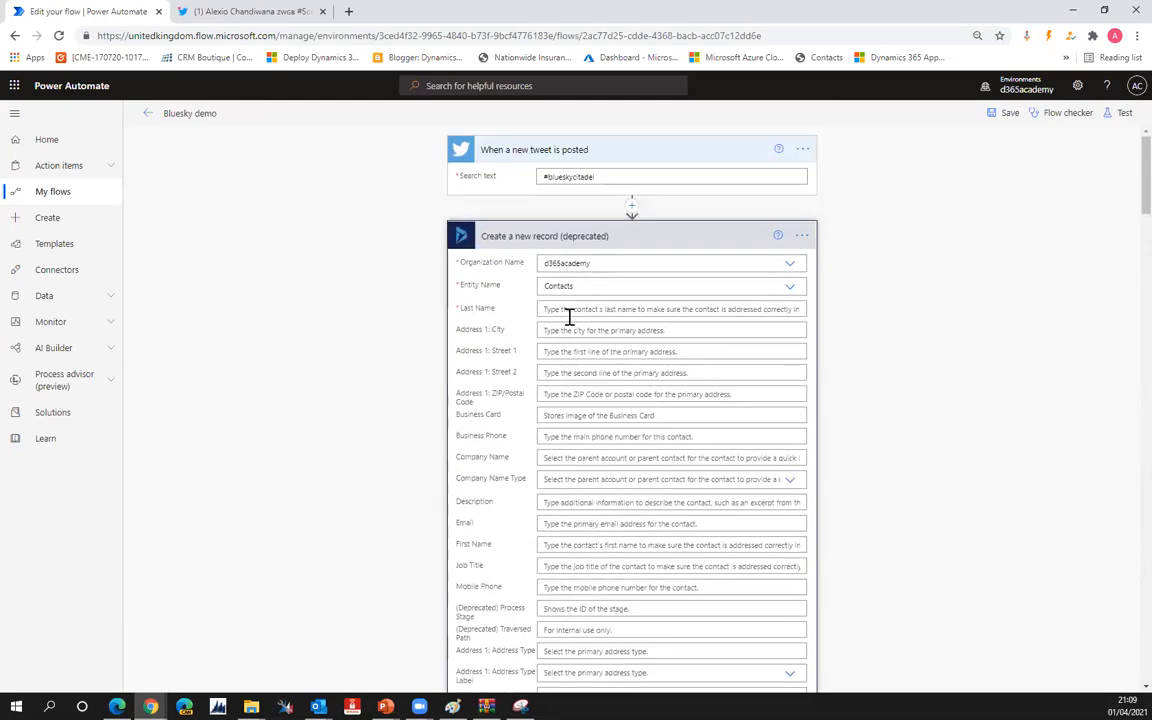
{"action": "left_click", "coordinate": [576, 310]}
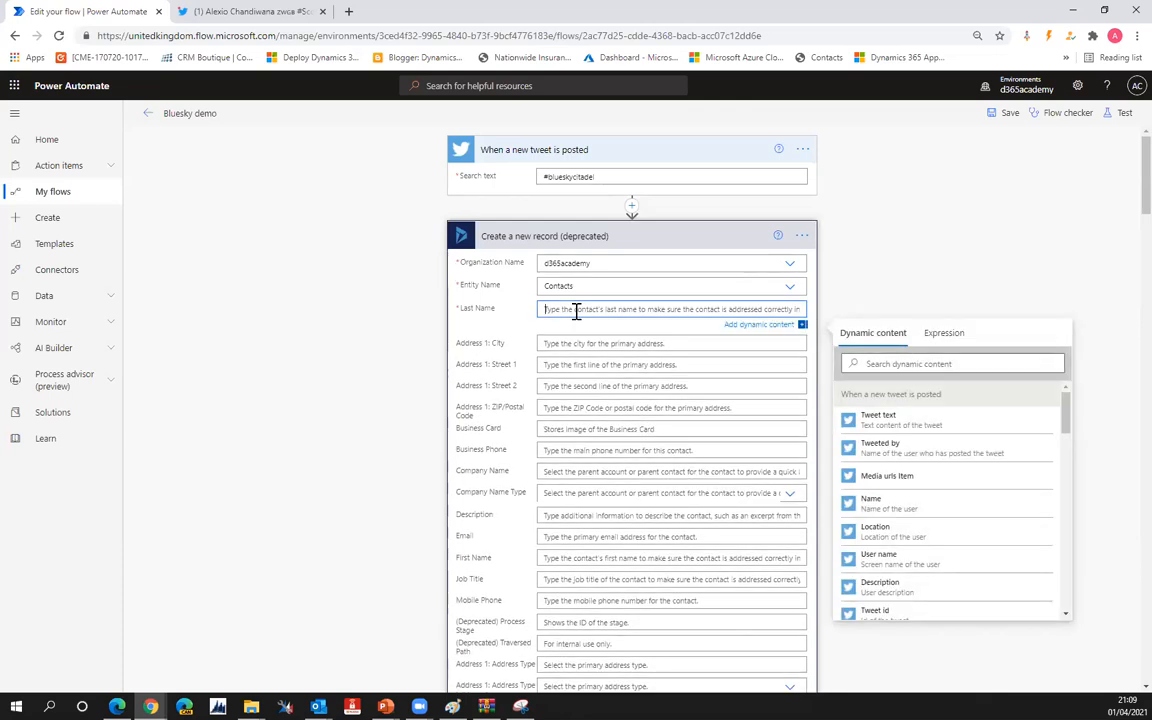
{"action": "left_click", "coordinate": [889, 513]}
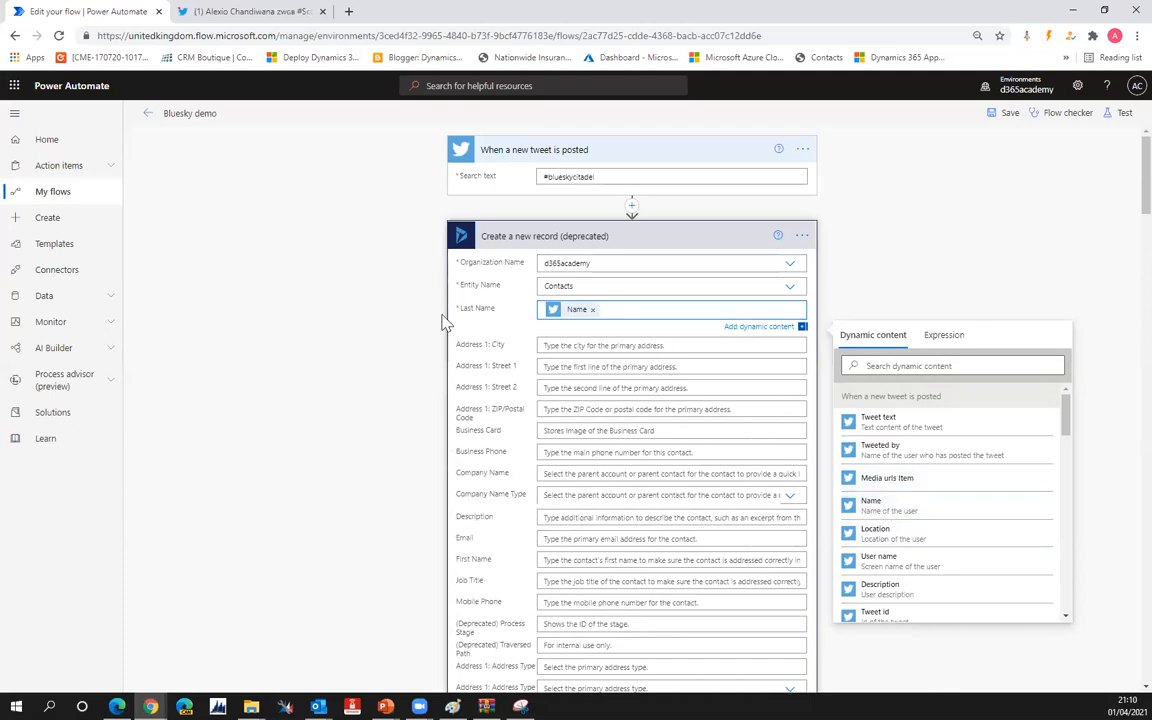
Step: Review the remaining contact fields of the new record action, including the Lead Source and Owner fields, and the tweet trigger's settings
{"action": "scroll", "coordinate": [660, 402], "scroll_direction": "down", "scroll_amount": 2}
{"action": "scroll", "coordinate": [656, 400], "scroll_direction": "down", "scroll_amount": 15}
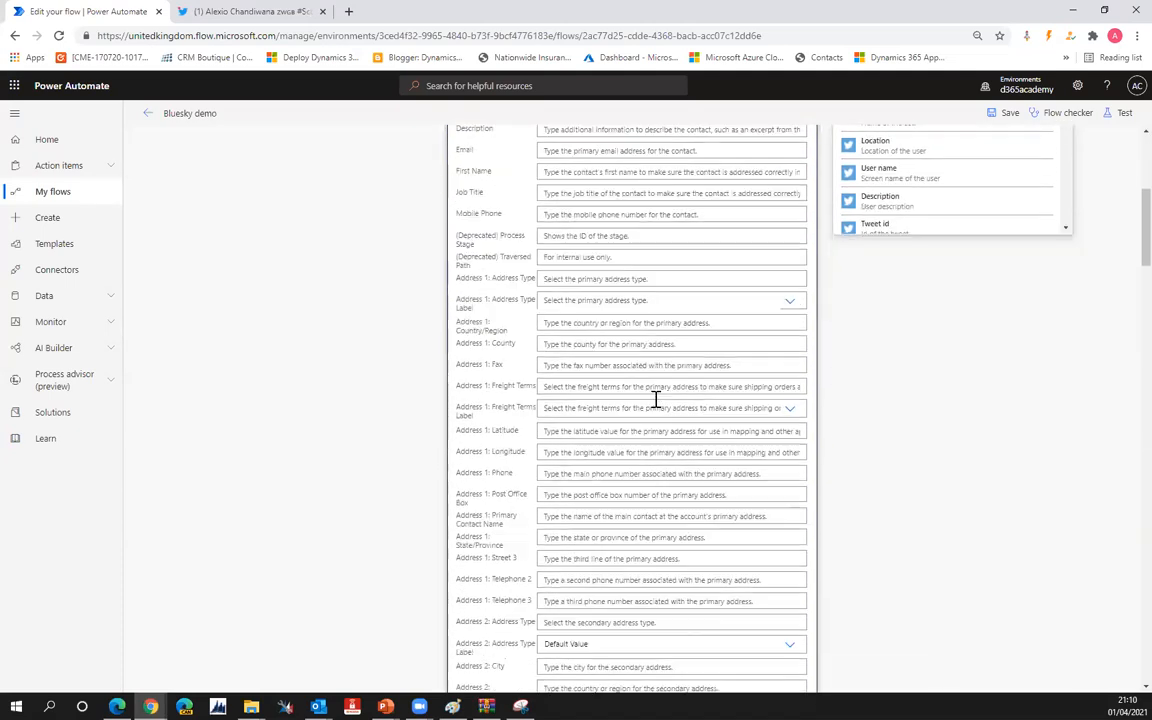
{"action": "scroll", "coordinate": [657, 397], "scroll_direction": "down", "scroll_amount": 15}
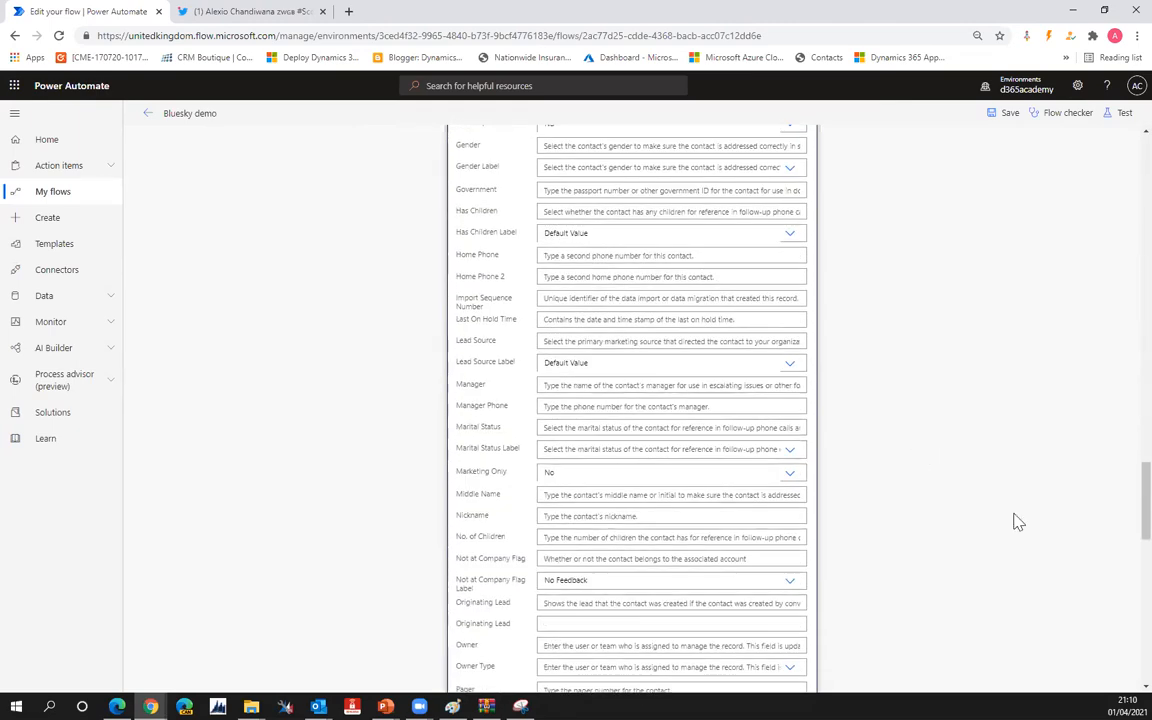
{"action": "scroll", "coordinate": [1000, 520], "scroll_direction": "up", "scroll_amount": 14}
{"action": "scroll", "coordinate": [897, 467], "scroll_direction": "up", "scroll_amount": 15}
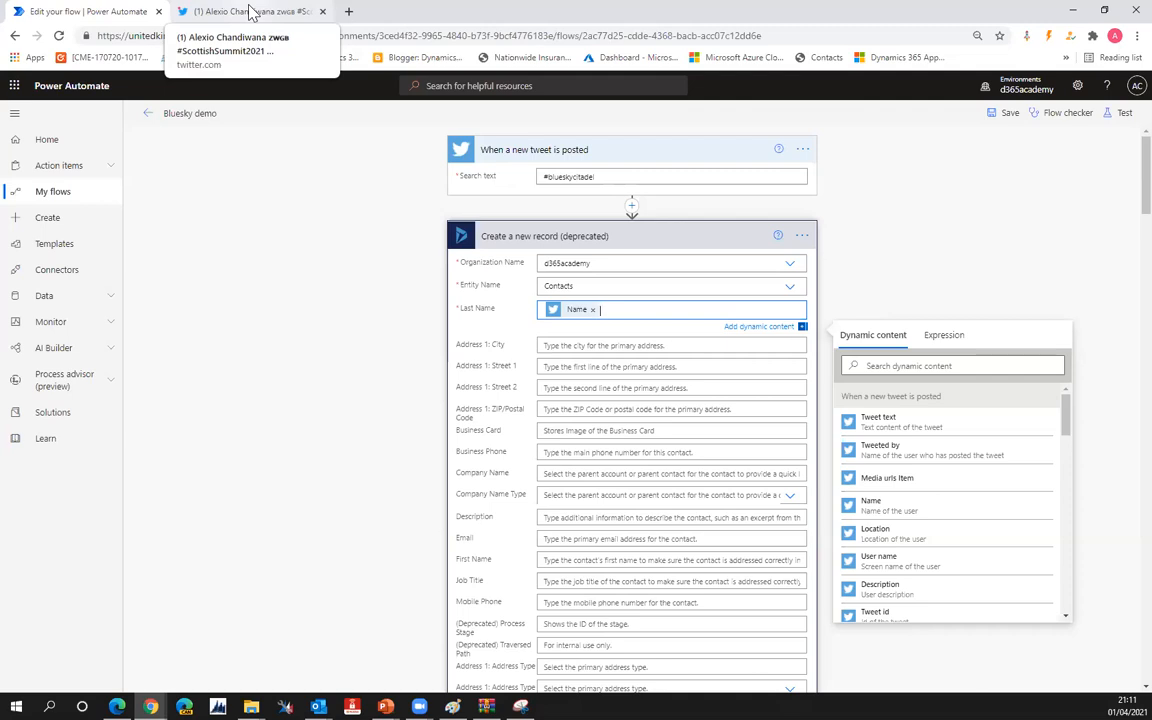
{"action": "left_click", "coordinate": [541, 163]}
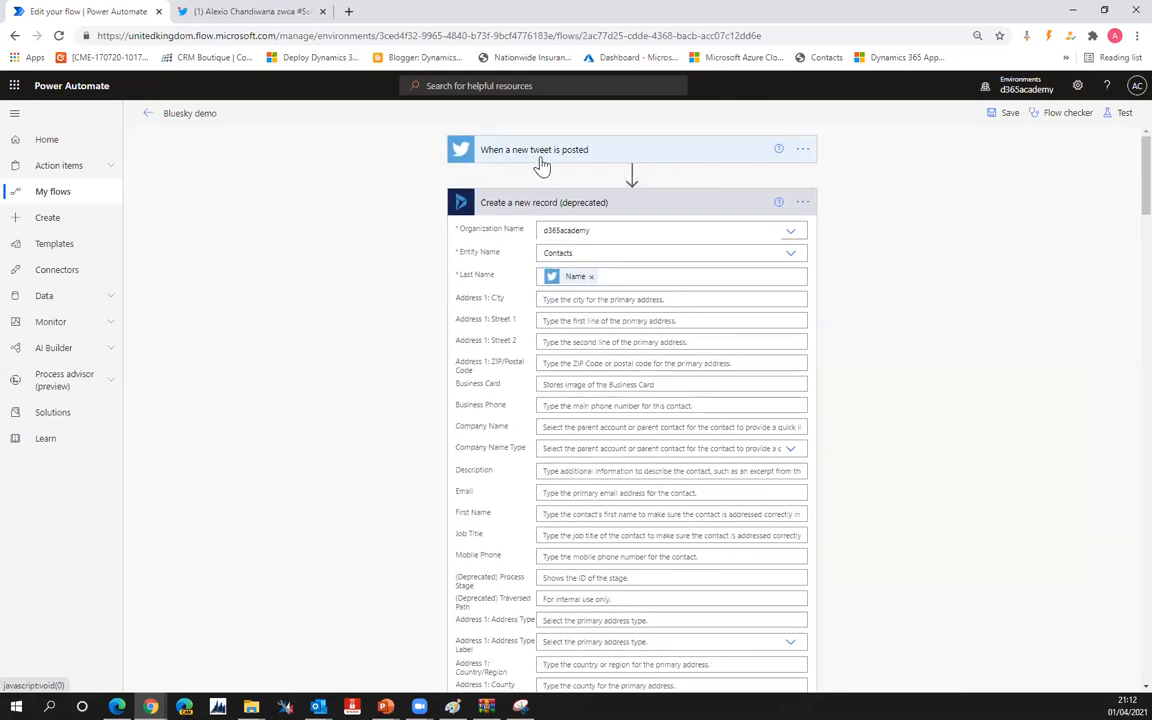
{"action": "left_click", "coordinate": [541, 163]}
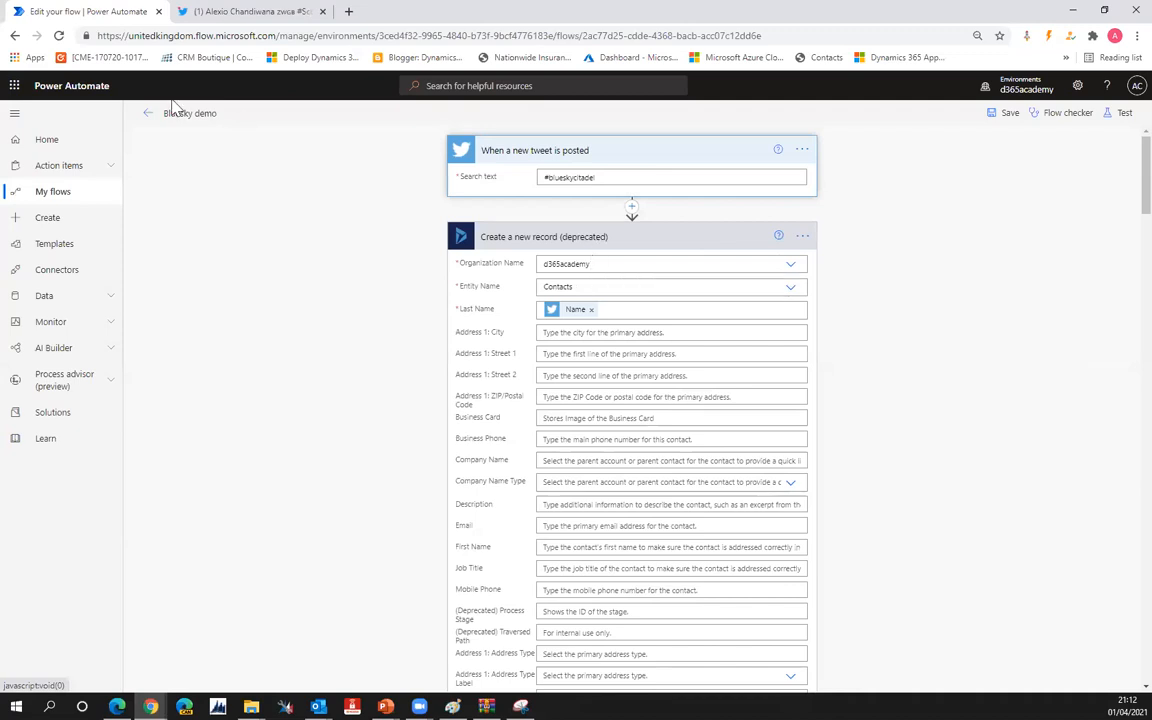
Step: Leave the flow editor without saving the changes and delete the Bluesky demo flow from the cloud flows list
{"action": "left_click", "coordinate": [40, 195]}
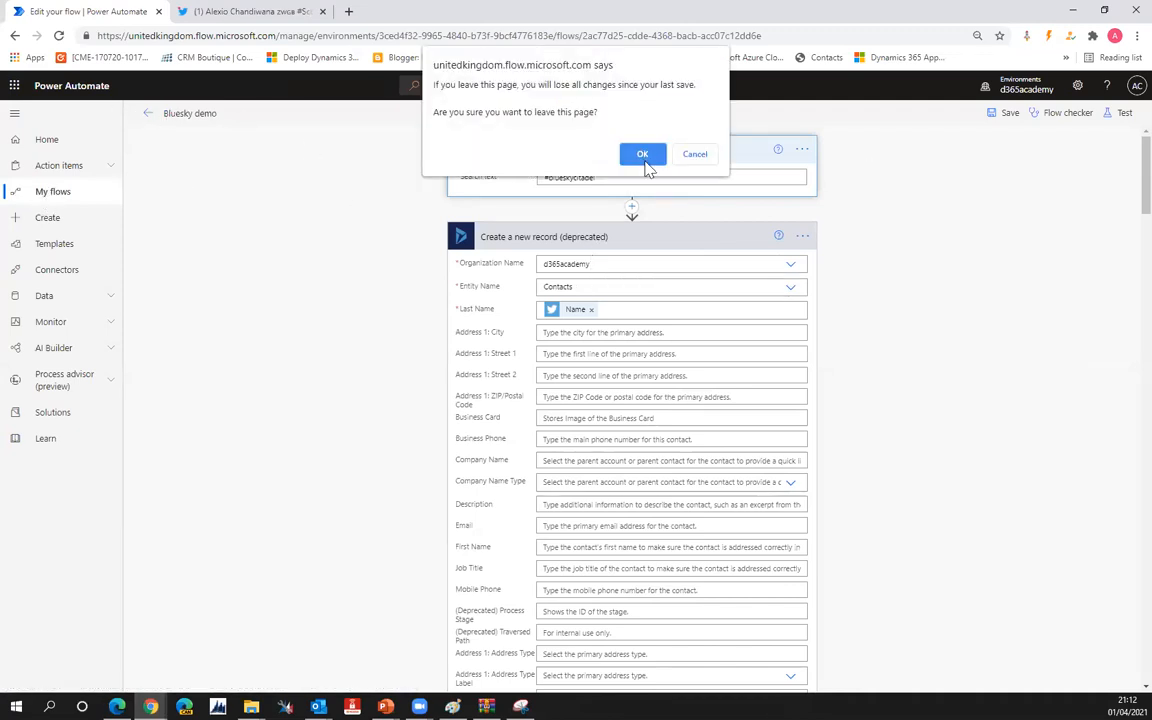
{"action": "left_click", "coordinate": [646, 163]}
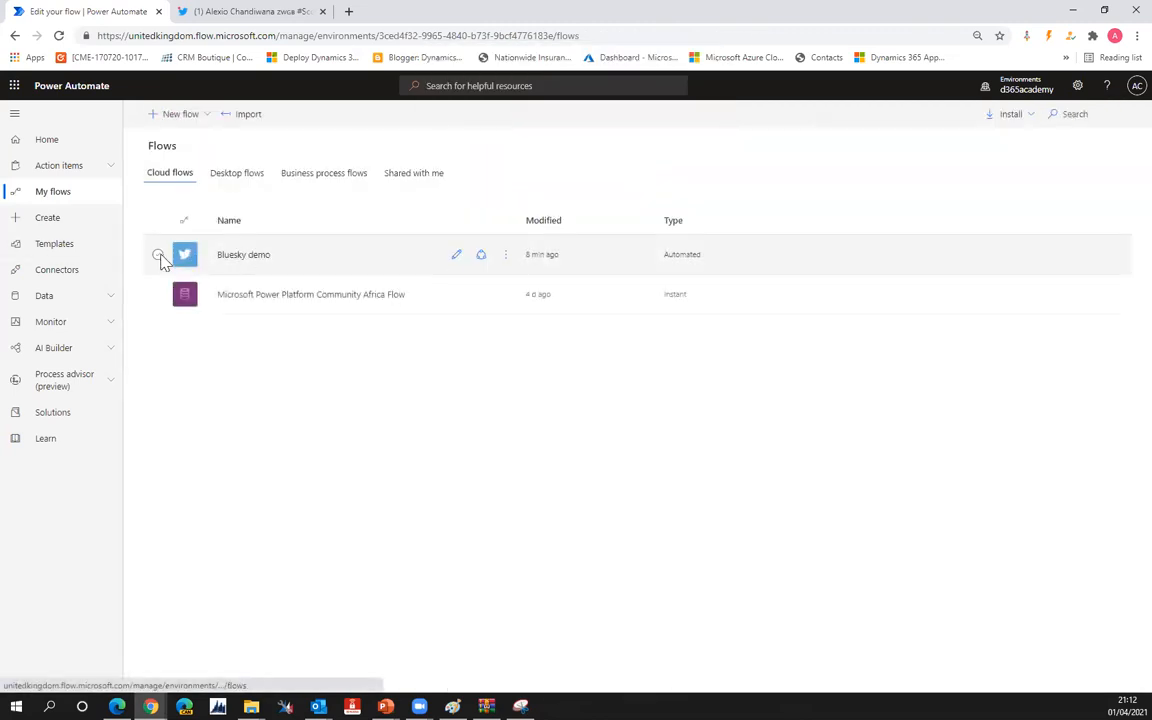
{"action": "left_click", "coordinate": [158, 255]}
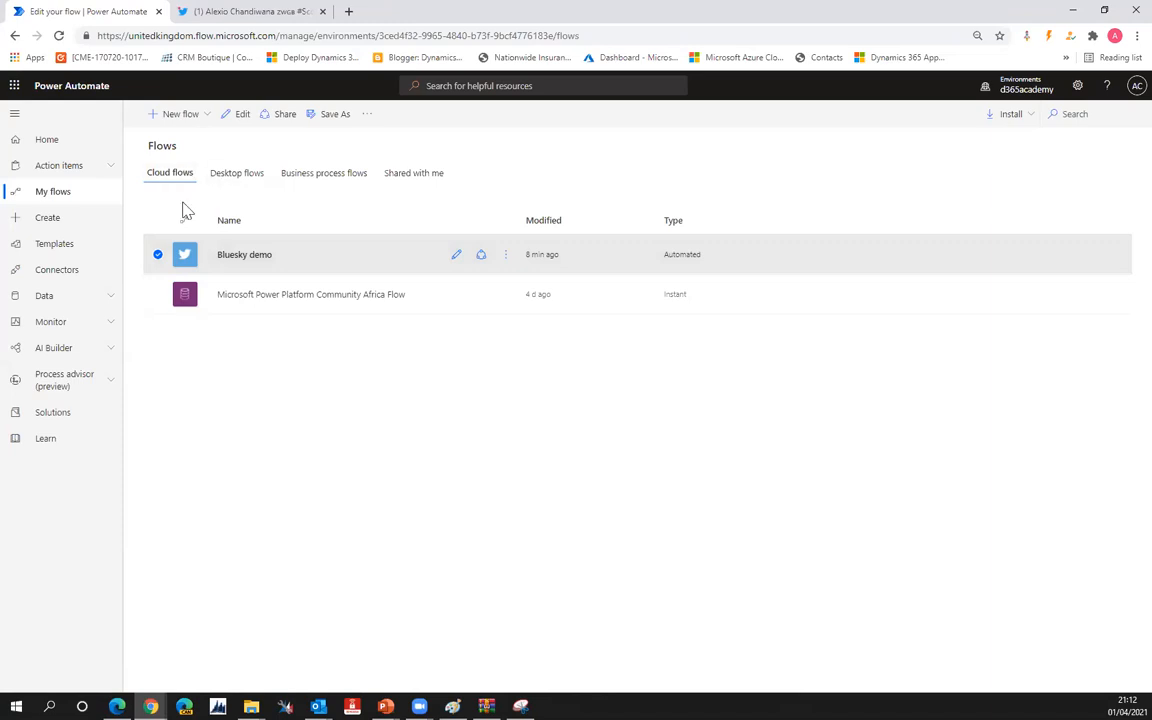
{"action": "left_click", "coordinate": [367, 114]}
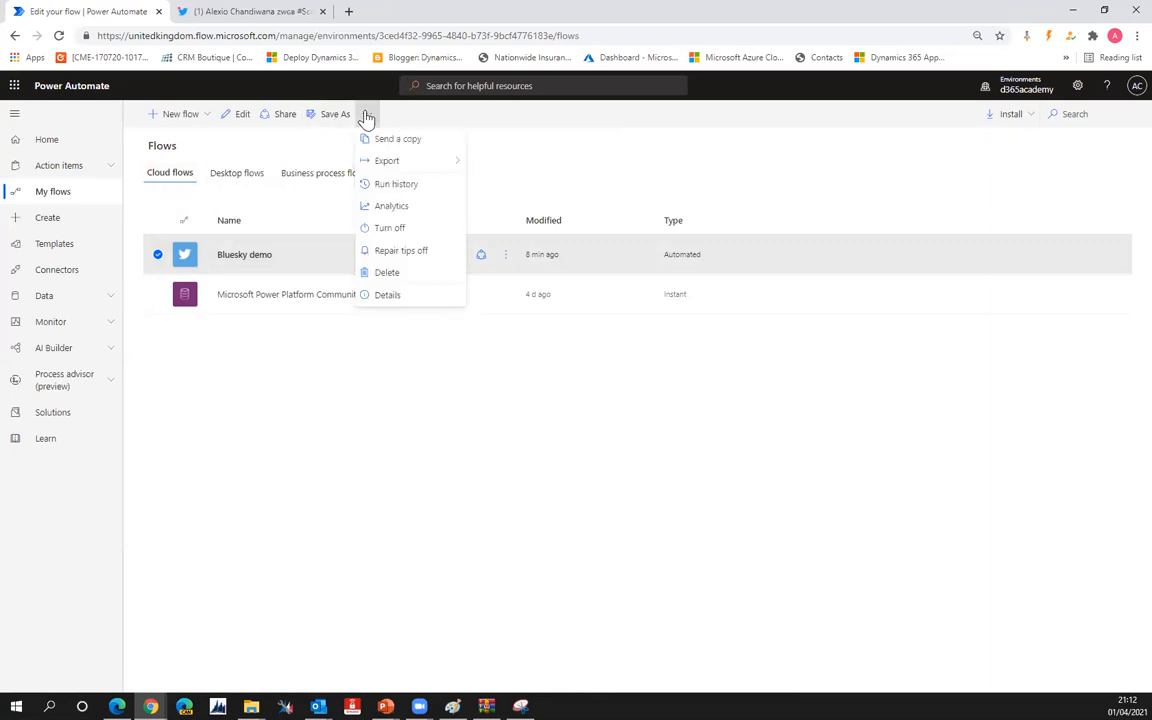
{"action": "left_click", "coordinate": [378, 273]}
{"action": "left_click", "coordinate": [701, 422]}
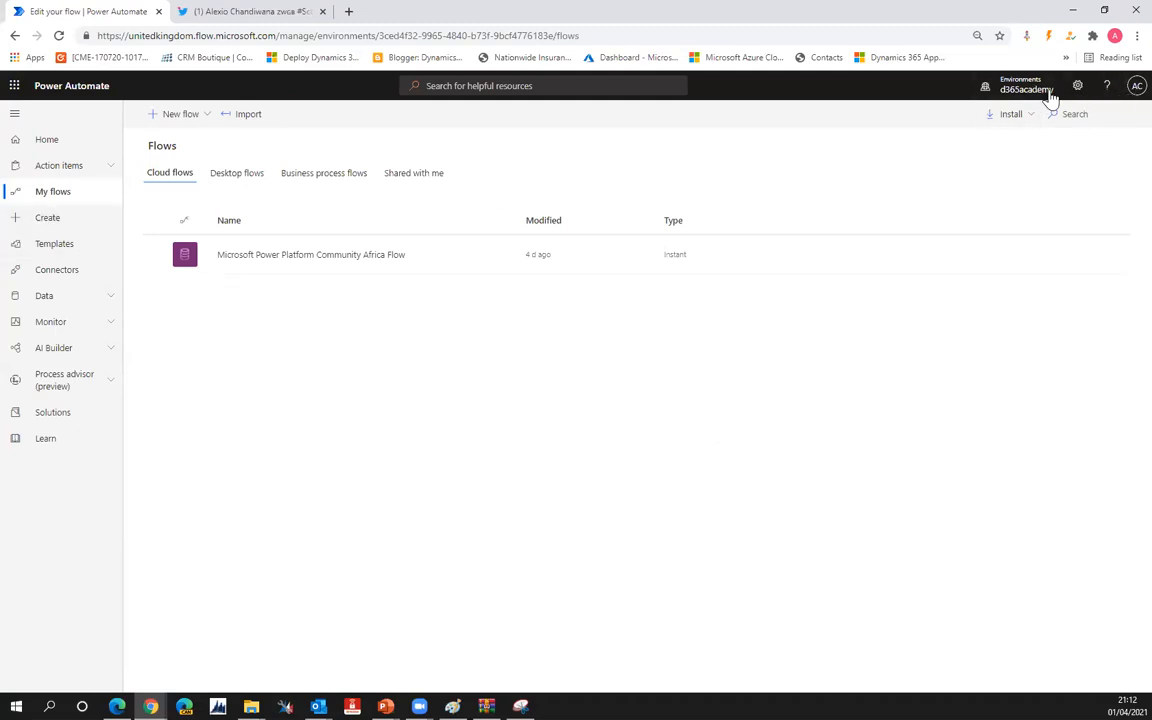
Step: Sign out of the d365academy account and sign in to Power Automate with the personal Microsoft account, using a phone notification for approval
{"action": "left_click", "coordinate": [1135, 86]}
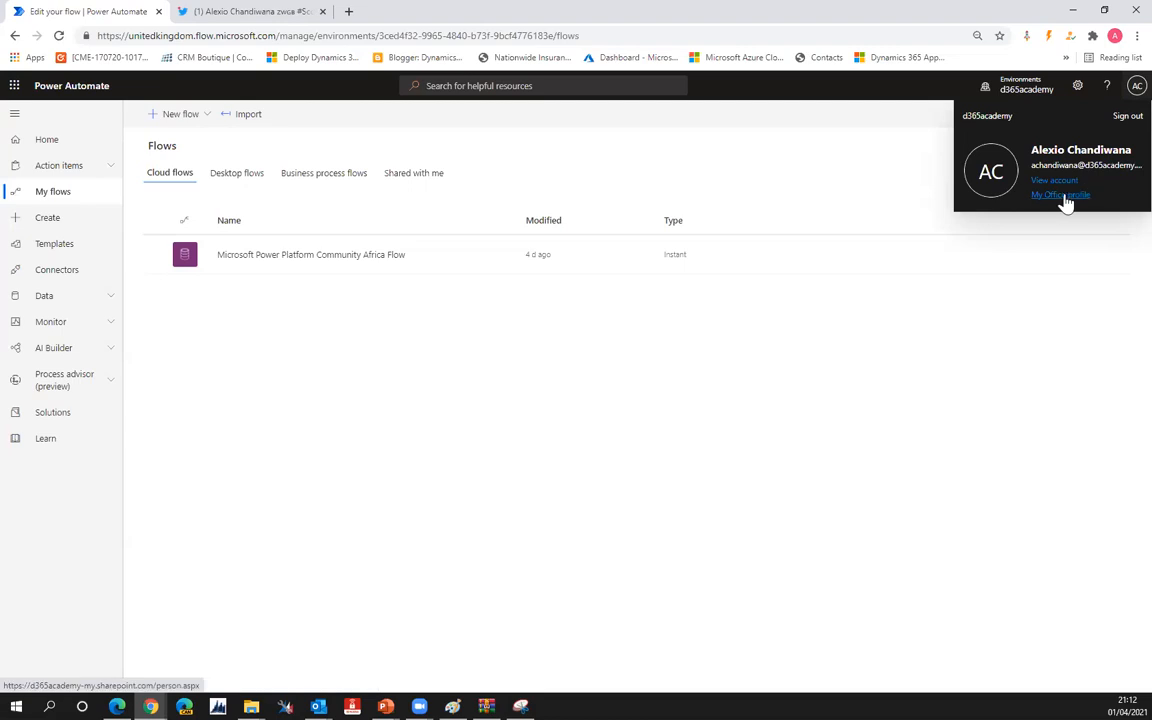
{"action": "left_click", "coordinate": [1124, 116]}
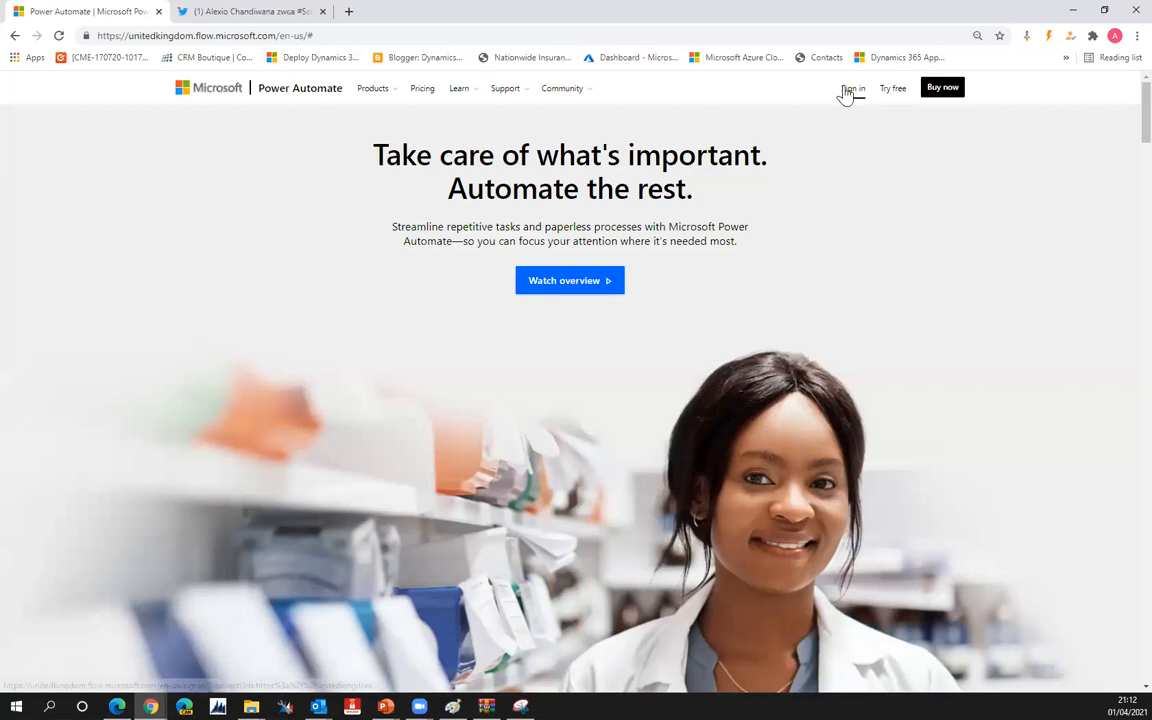
{"action": "left_click", "coordinate": [845, 92]}
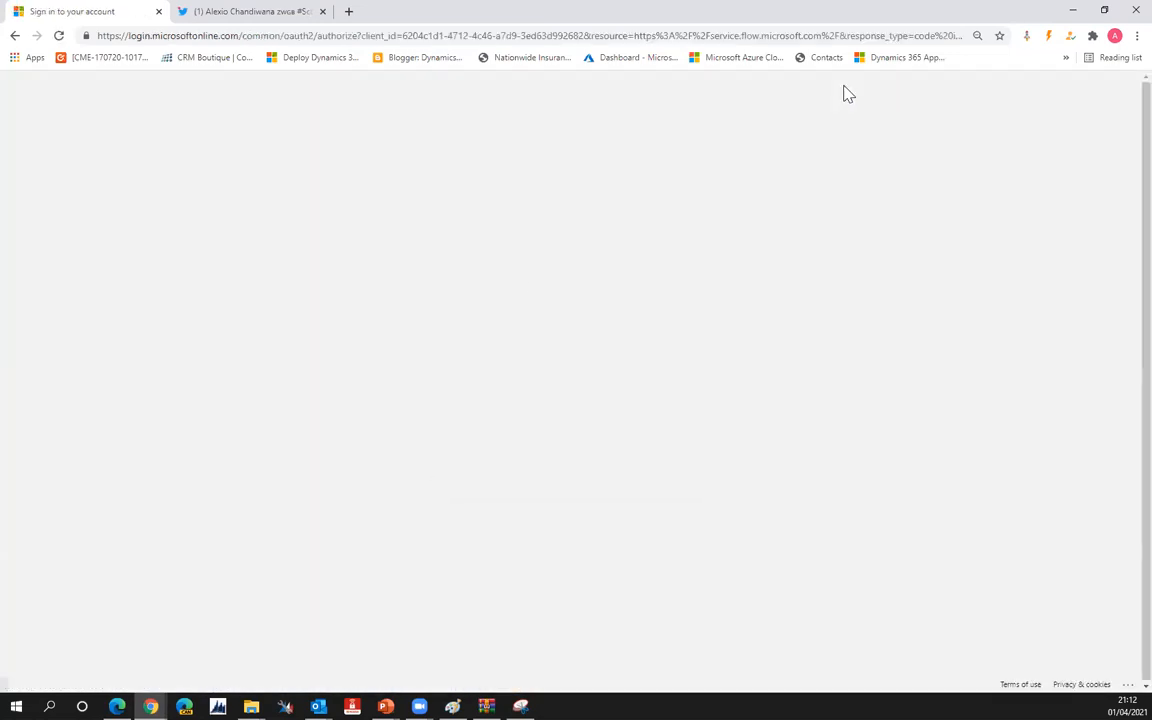
{"action": "left_click", "coordinate": [556, 364]}
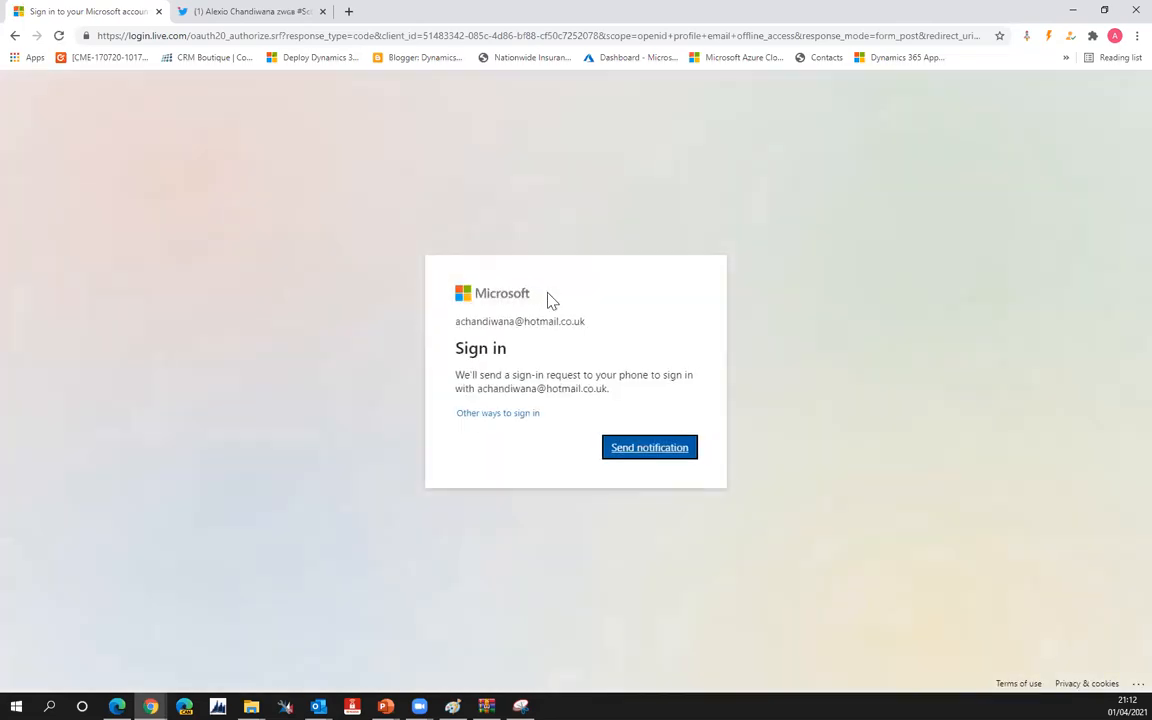
{"action": "left_click", "coordinate": [645, 452]}
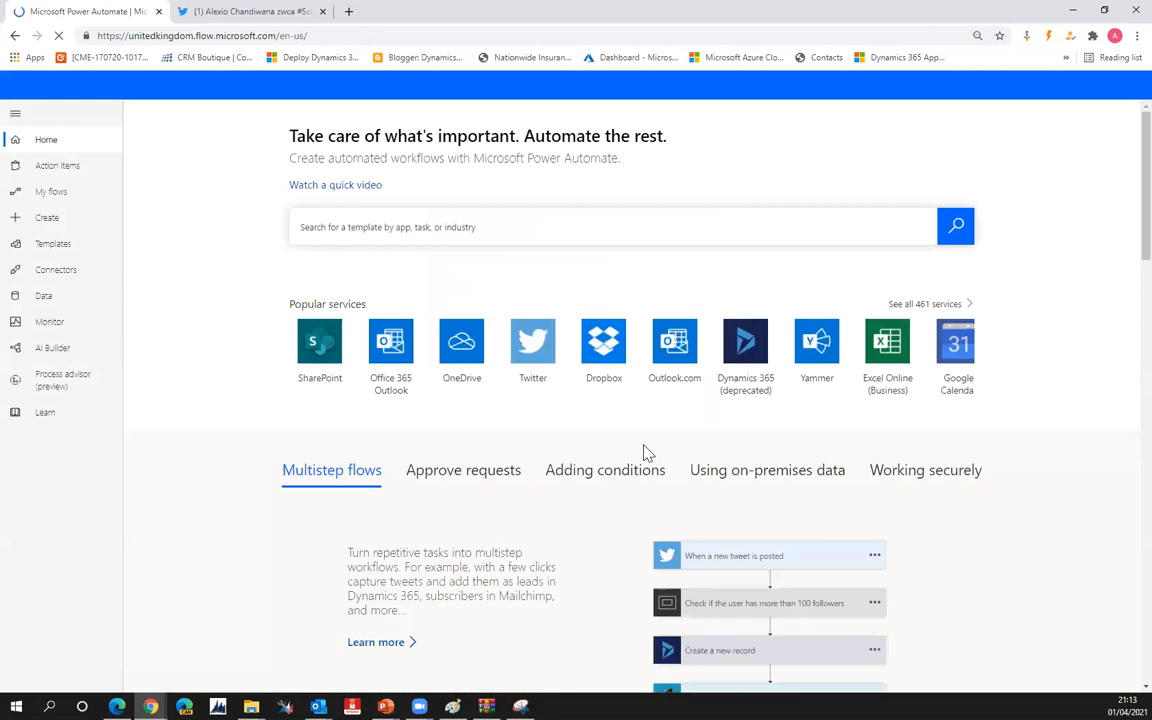
Step: Open the Power Apps Social Media Posts flow in the editor and examine its RSS feed trigger and Post a new tweet action
{"action": "left_click", "coordinate": [58, 196]}
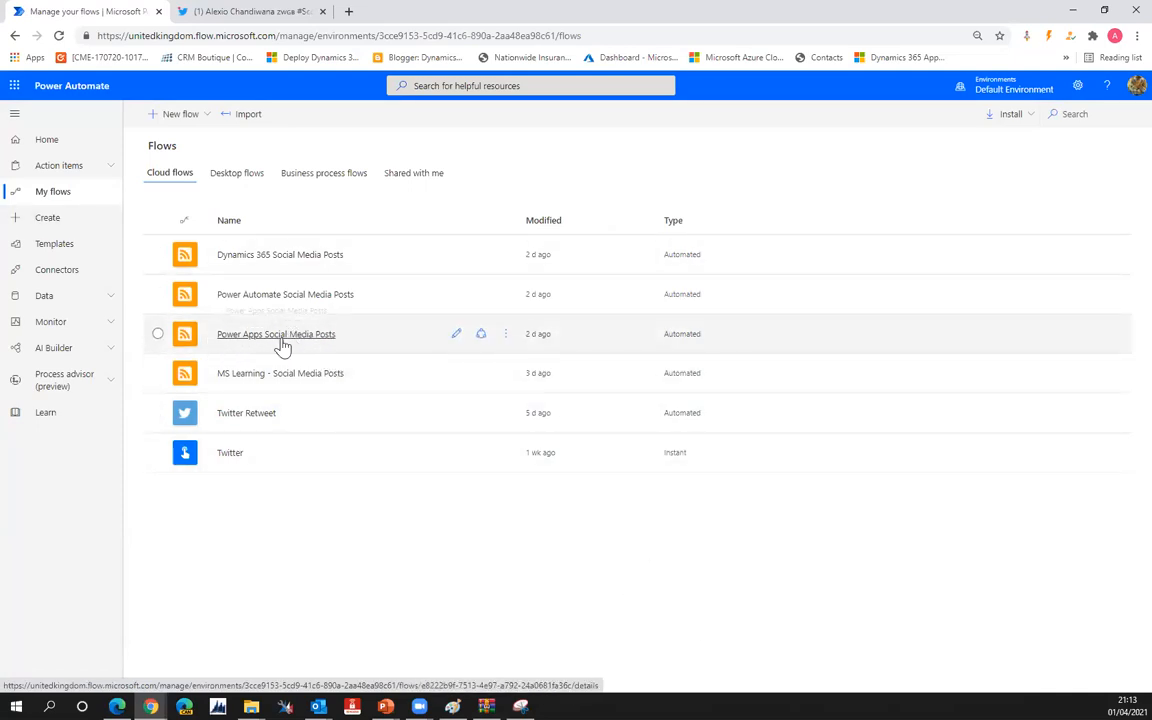
{"action": "left_click", "coordinate": [282, 340]}
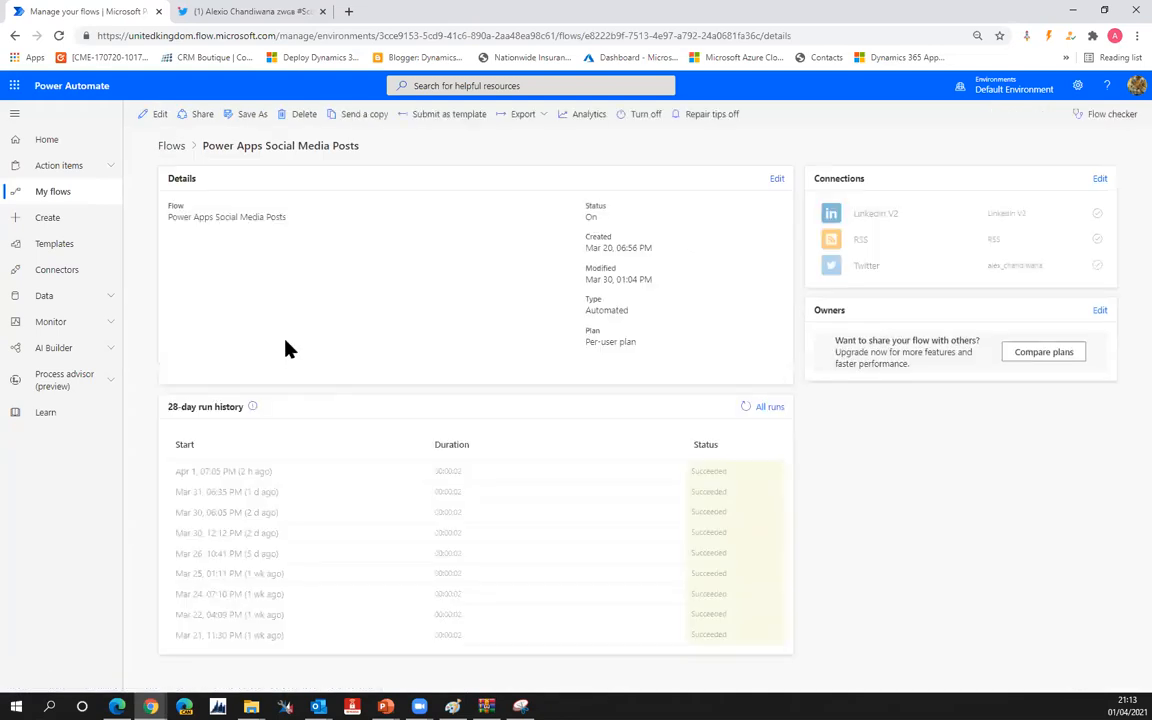
{"action": "left_click", "coordinate": [155, 114]}
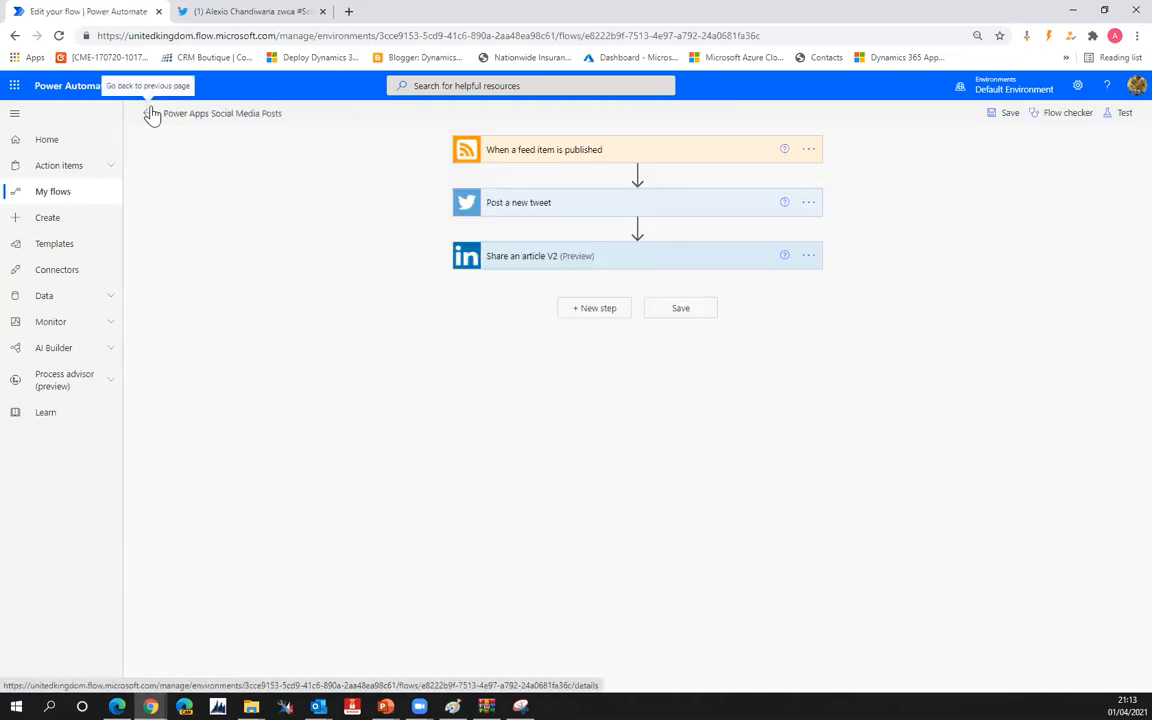
{"action": "left_click", "coordinate": [547, 155]}
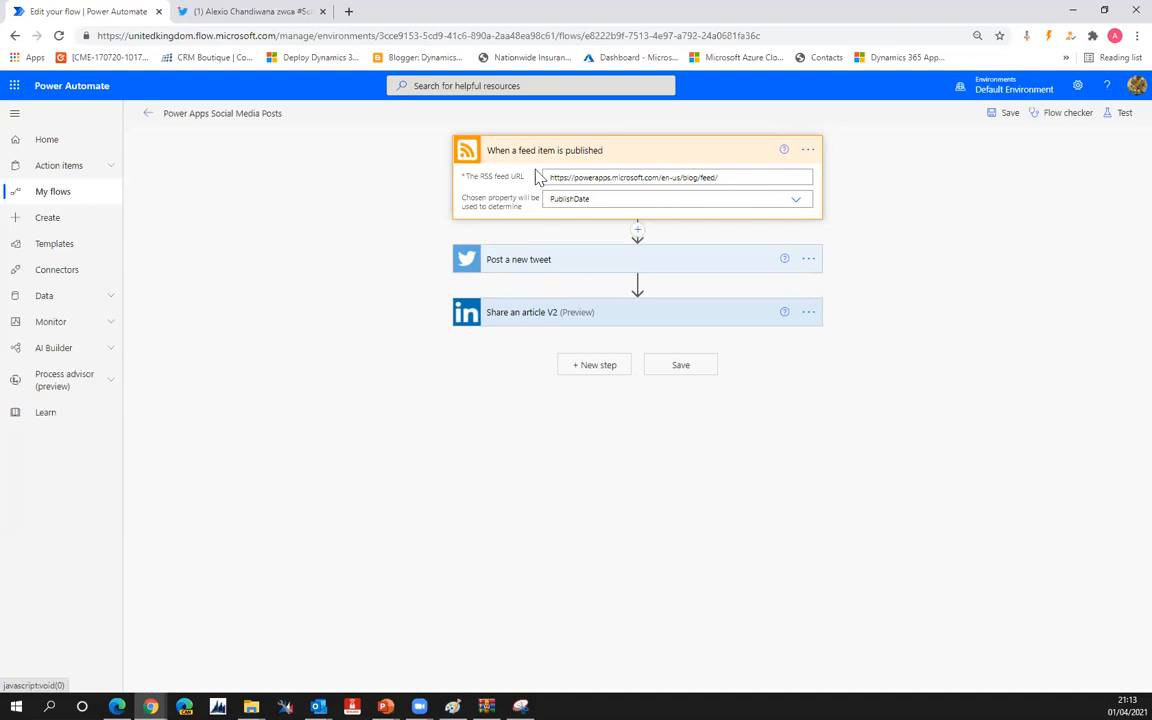
{"action": "left_click", "coordinate": [560, 265]}
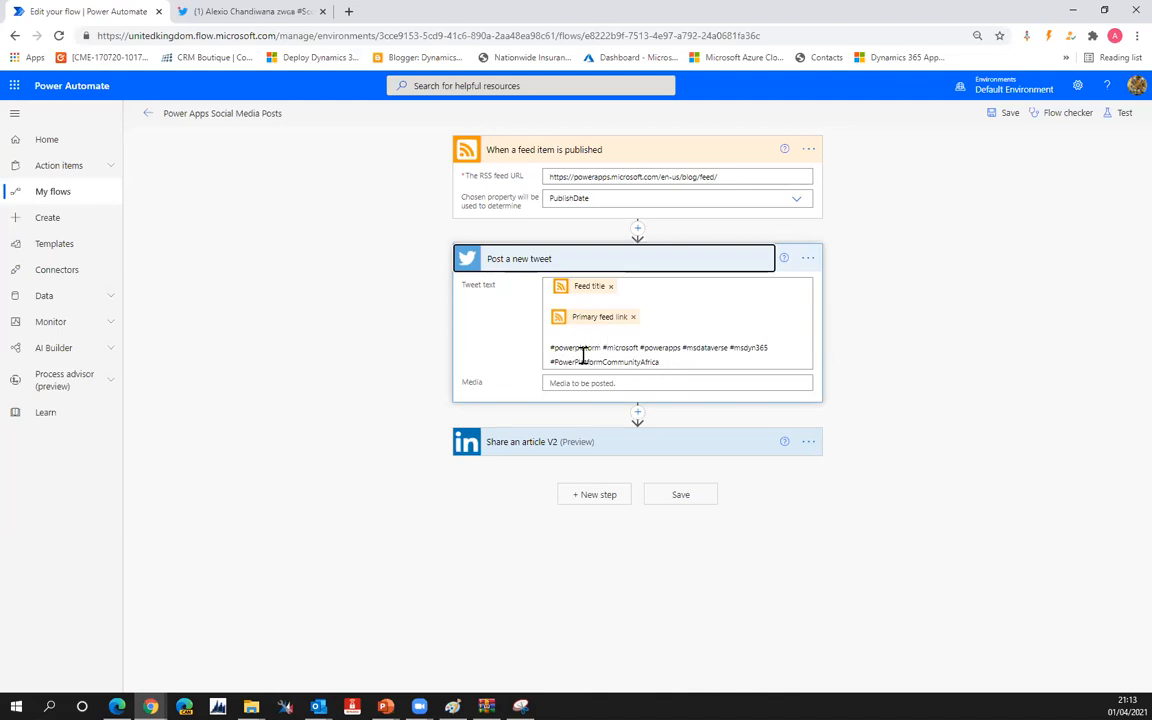
Step: Switch to the Twitter profile and examine the latest Power Apps post created from the feed, highlighting its hashtags
{"action": "left_click", "coordinate": [231, 14]}
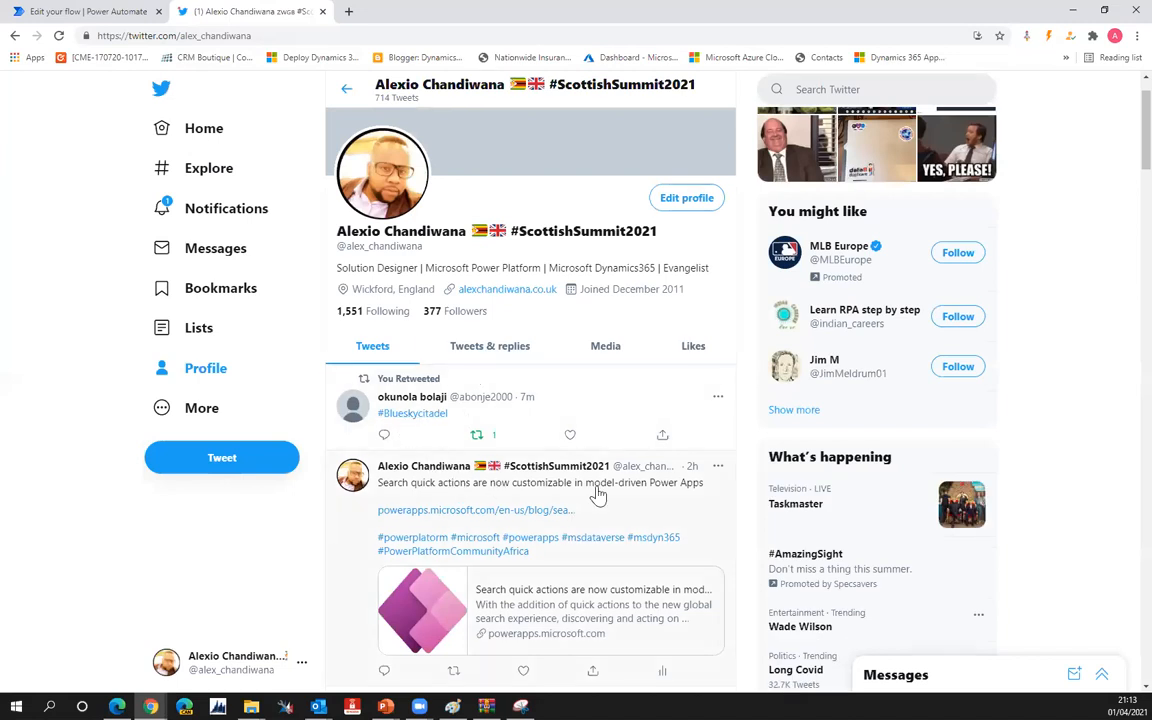
{"action": "scroll", "coordinate": [597, 496], "scroll_direction": "down", "scroll_amount": 2}
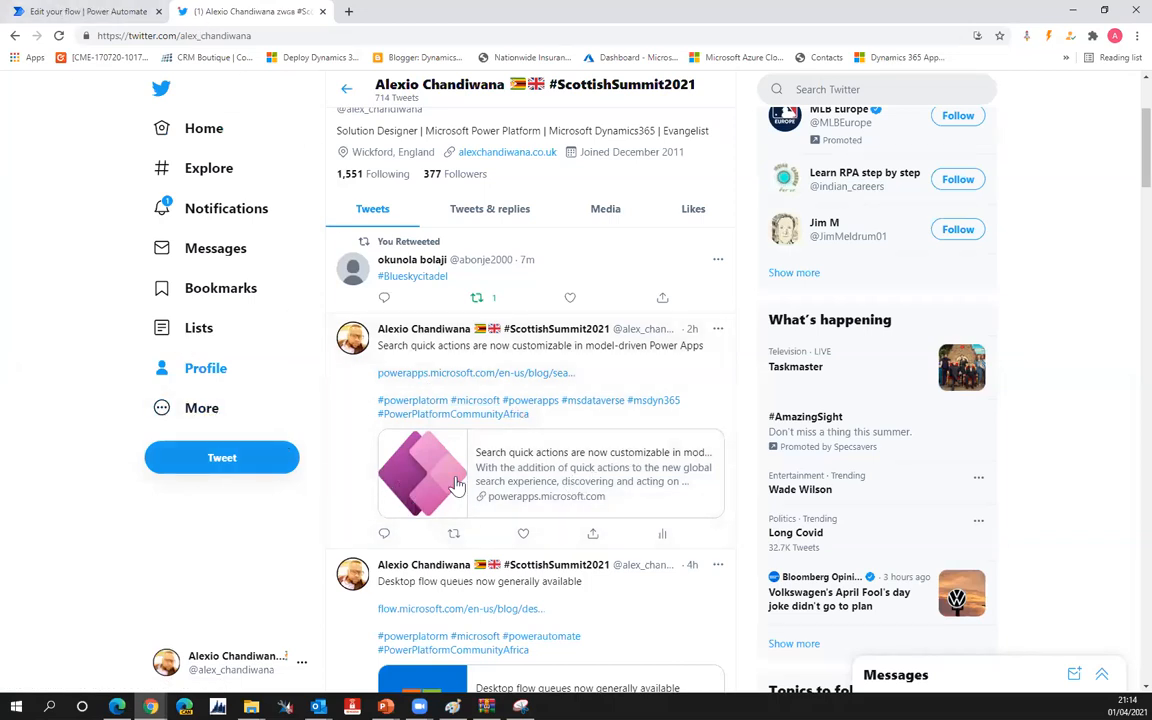
{"action": "left_click_drag", "start_coordinate": [538, 420], "coordinate": [378, 403]}
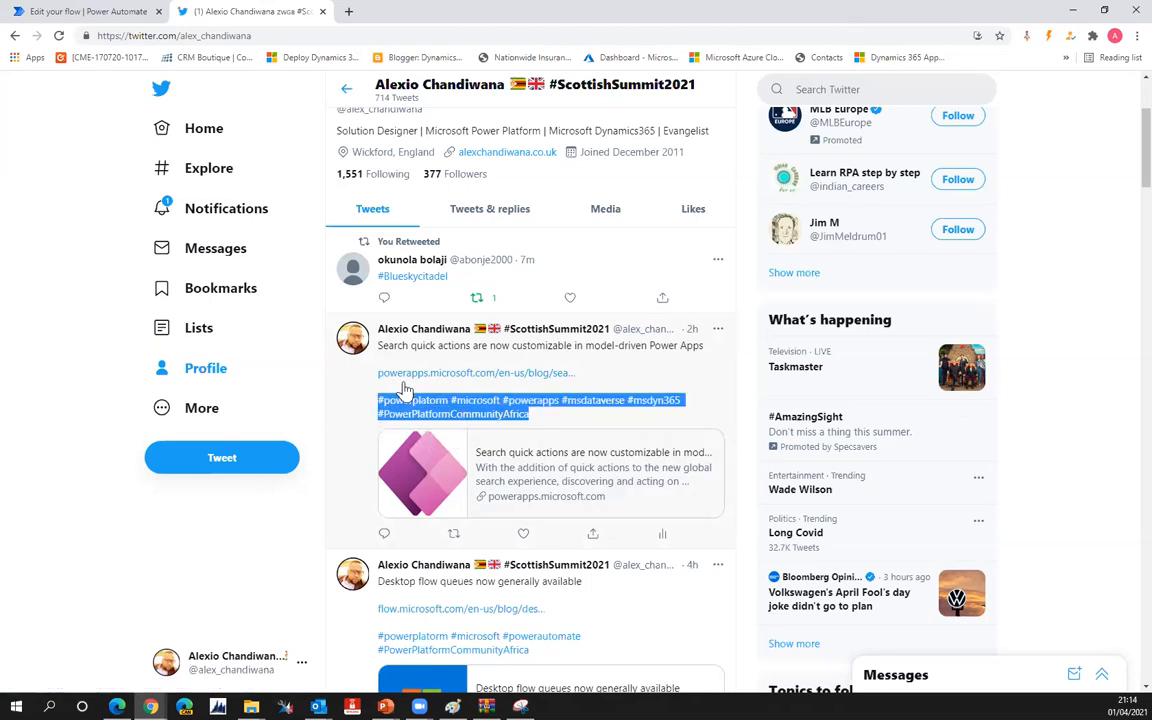
Step: Return to the Power Apps Social Media Posts flow and examine the LinkedIn Share an article V2 action's fields
{"action": "left_click", "coordinate": [55, 14]}
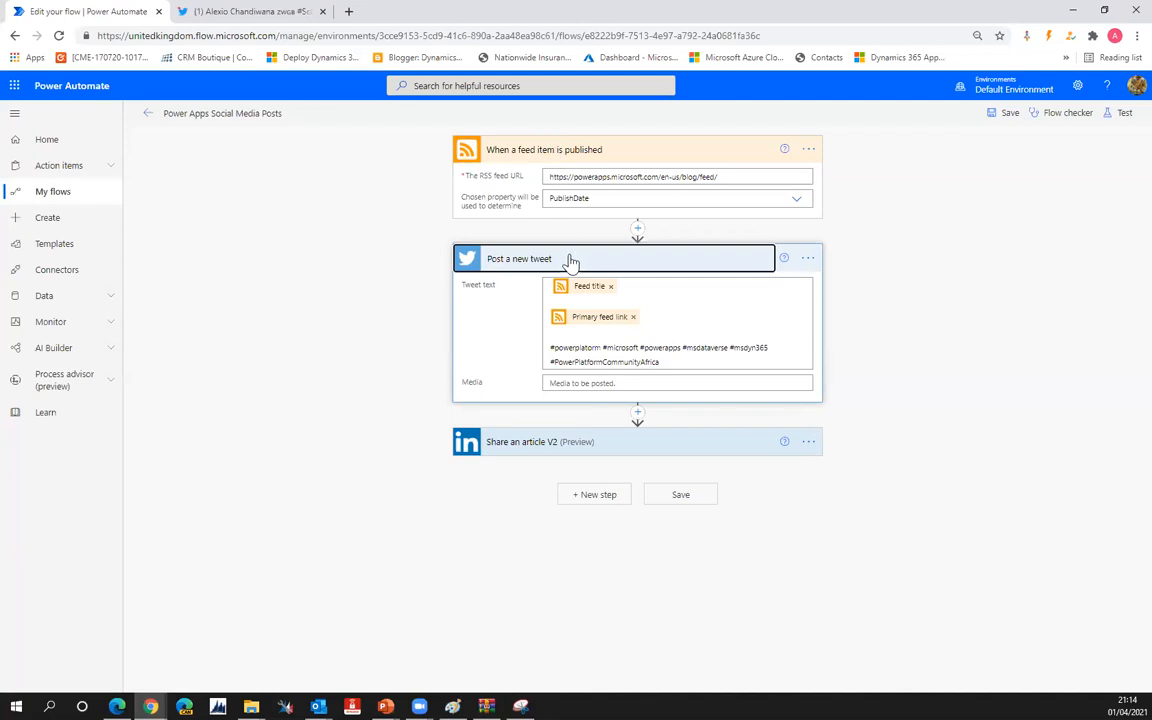
{"action": "left_click", "coordinate": [545, 443]}
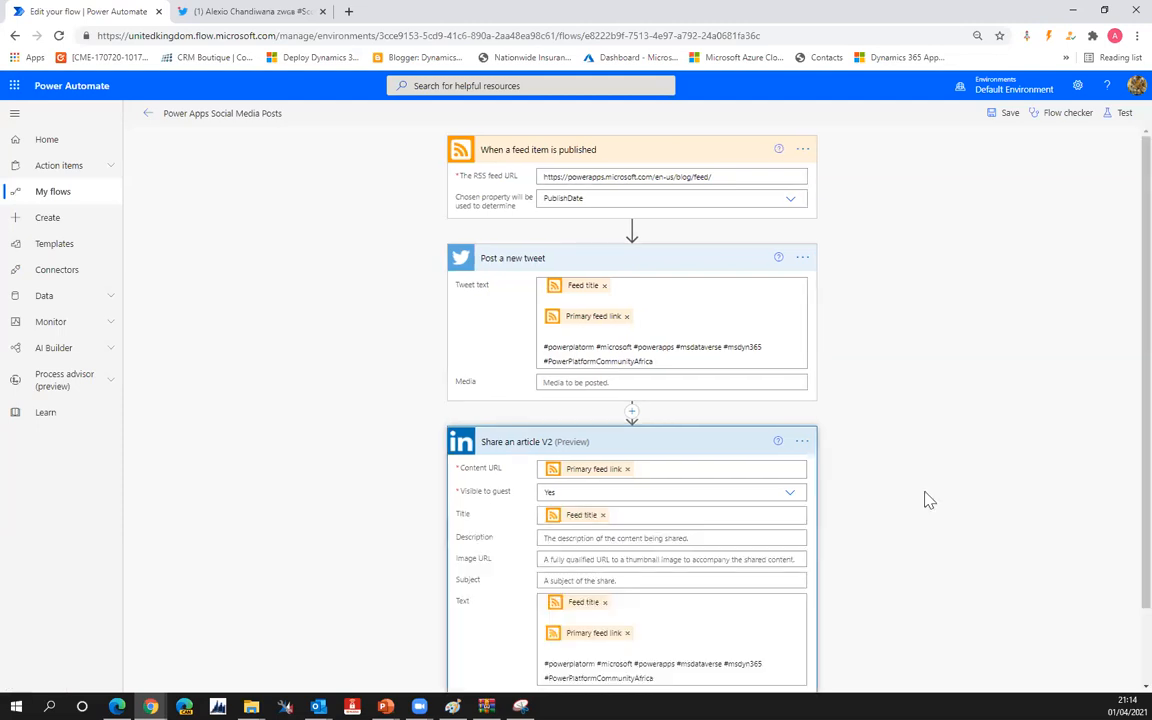
{"action": "scroll", "coordinate": [925, 500], "scroll_direction": "down", "scroll_amount": 2}
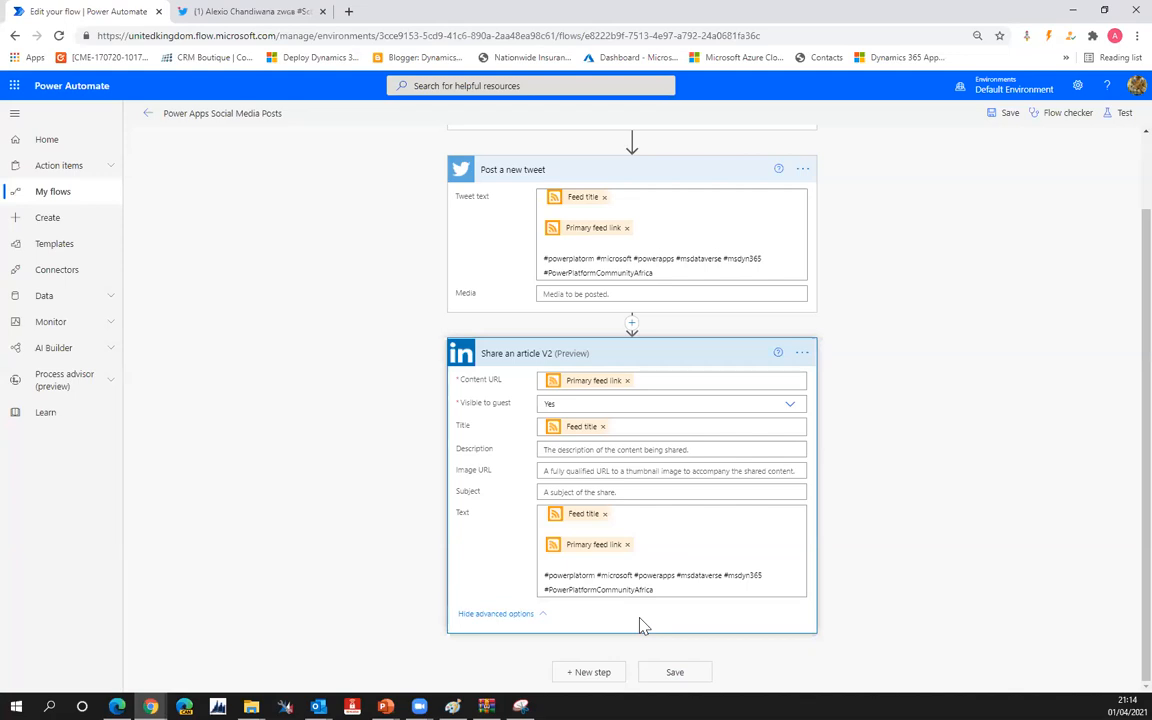
{"action": "scroll", "coordinate": [375, 292], "scroll_direction": "up", "scroll_amount": 2}
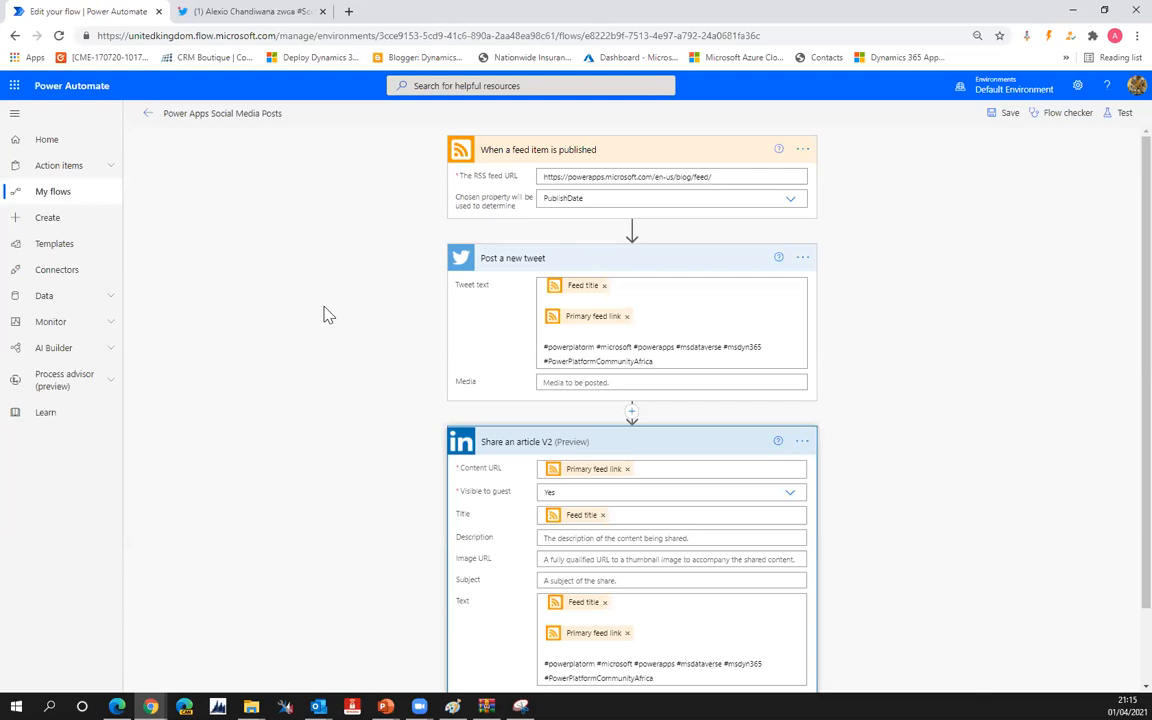
Step: Leave the flow and browse the Power Automate template gallery, including the Events and calendar category
{"action": "left_click", "coordinate": [58, 196]}
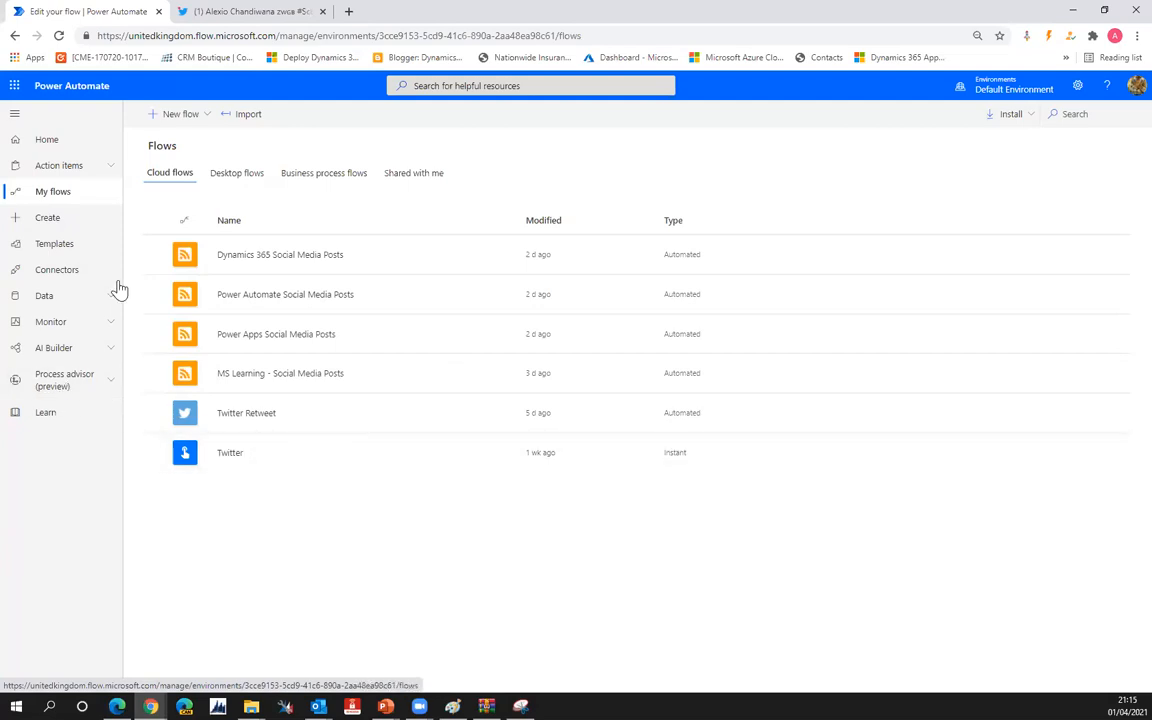
{"action": "left_click", "coordinate": [54, 250]}
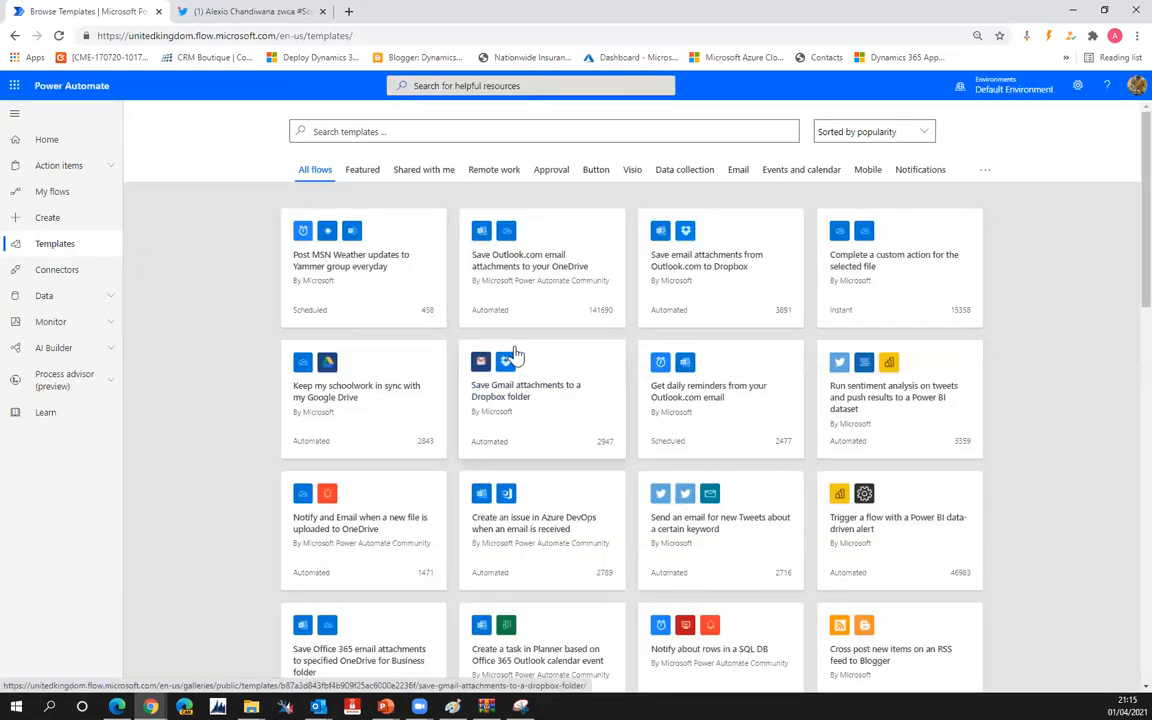
{"action": "scroll", "coordinate": [515, 355], "scroll_direction": "down", "scroll_amount": 5}
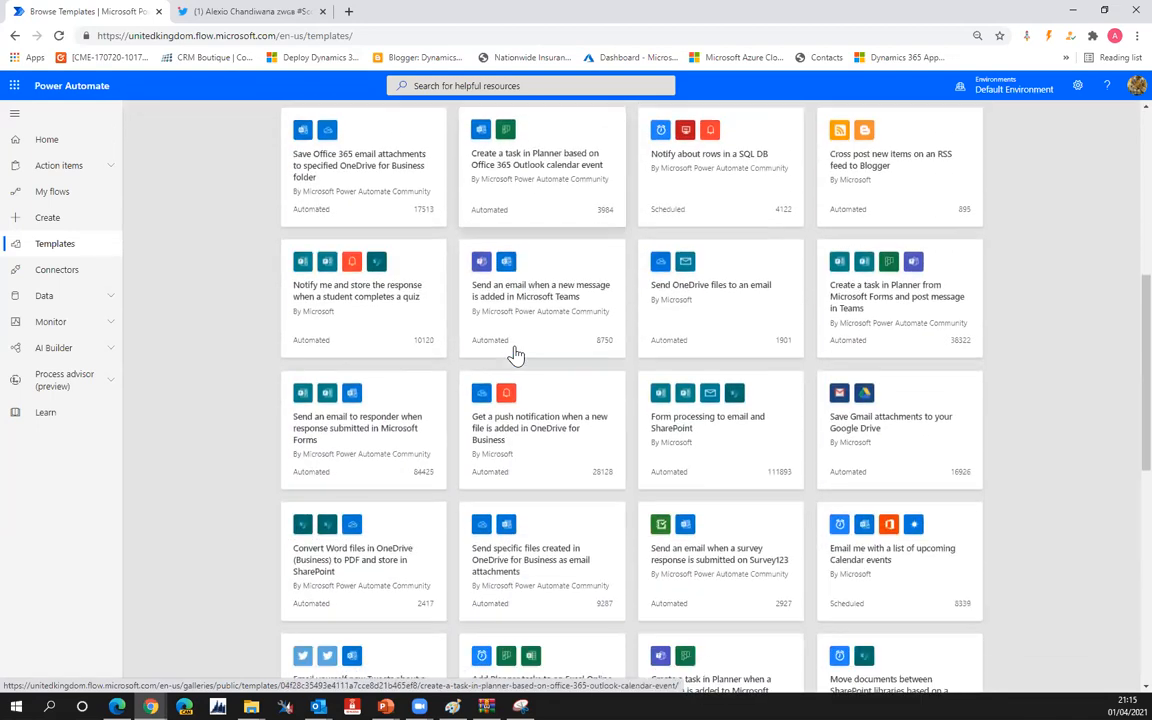
{"action": "scroll", "coordinate": [515, 355], "scroll_direction": "down", "scroll_amount": 4}
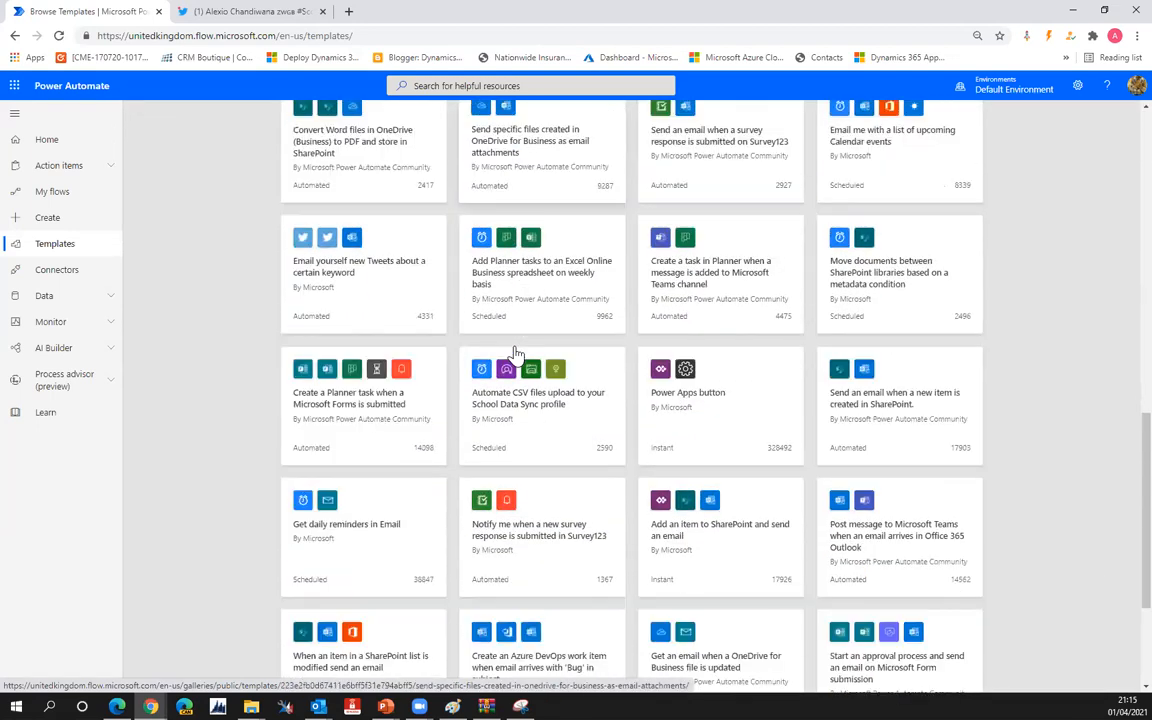
{"action": "scroll", "coordinate": [515, 355], "scroll_direction": "down", "scroll_amount": 3}
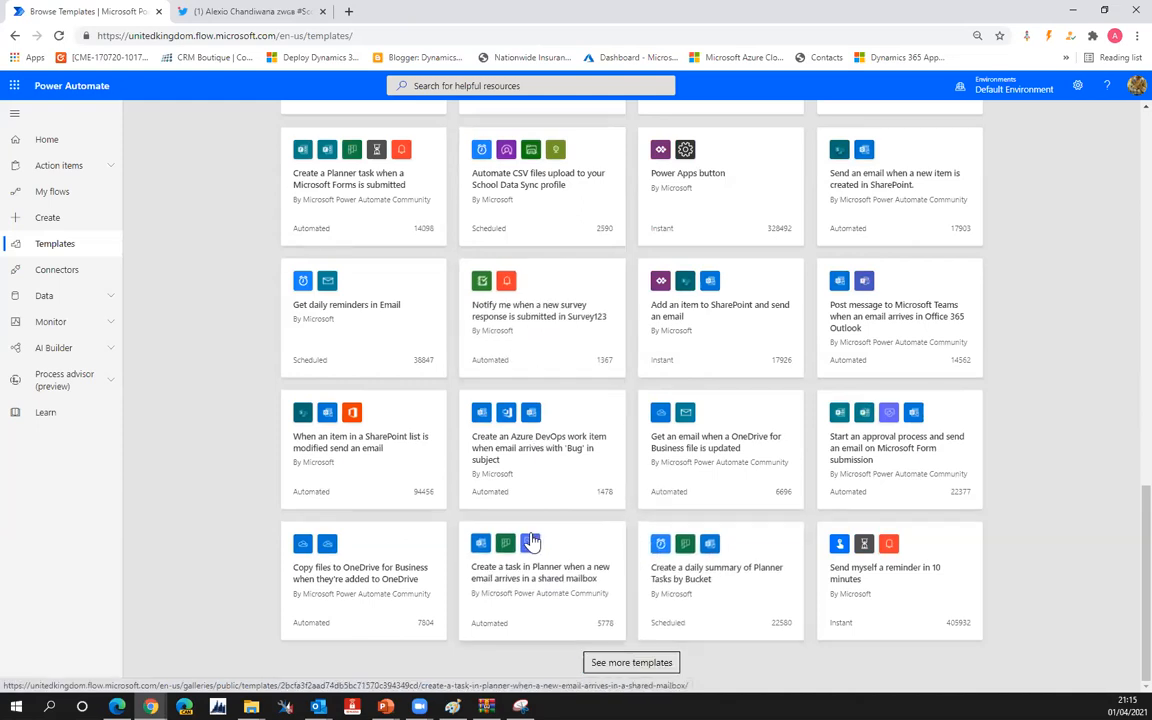
{"action": "scroll", "coordinate": [545, 465], "scroll_direction": "up", "scroll_amount": 10}
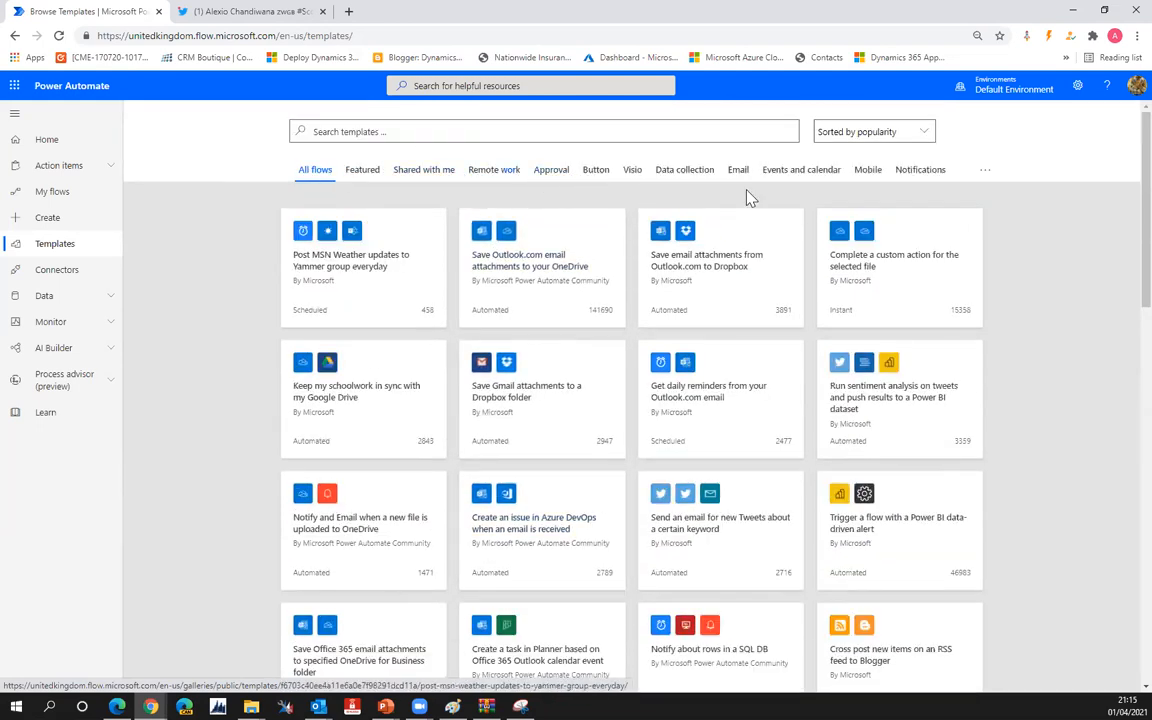
{"action": "left_click", "coordinate": [786, 172]}
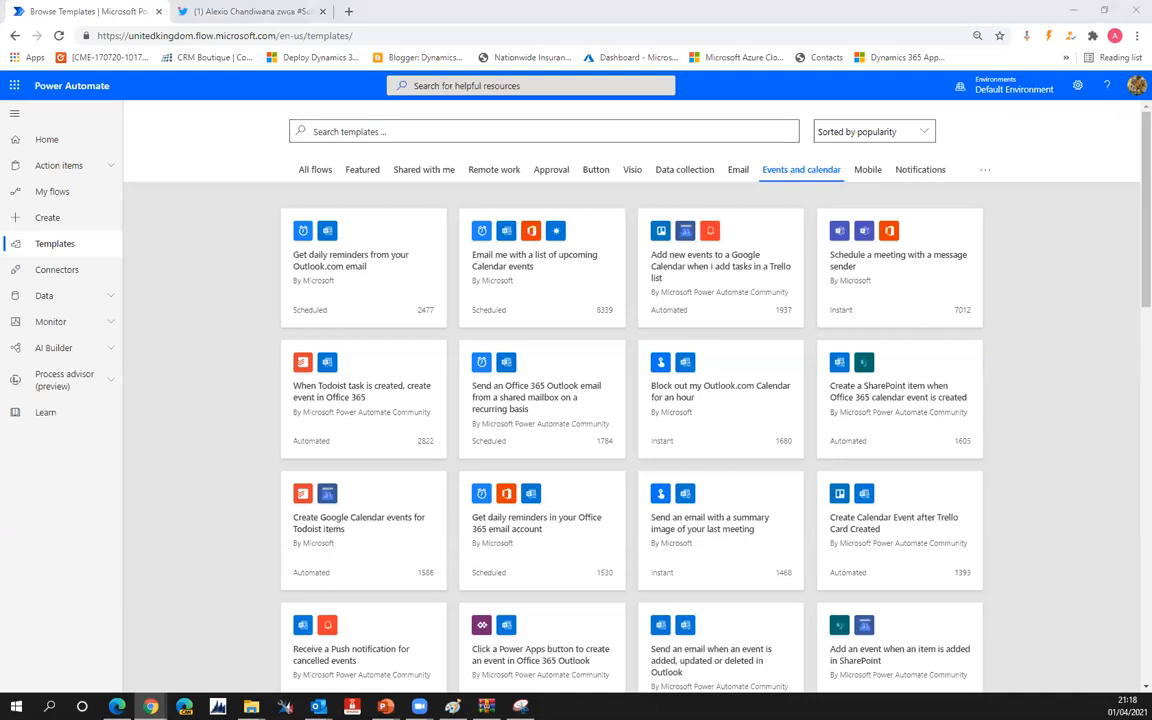
Step: Bring up the Udacity Microsoft Power Platform course page and place its browser tab beside the Power Automate one
{"action": "left_click_drag", "start_coordinate": [445, 12], "coordinate": [243, 18]}
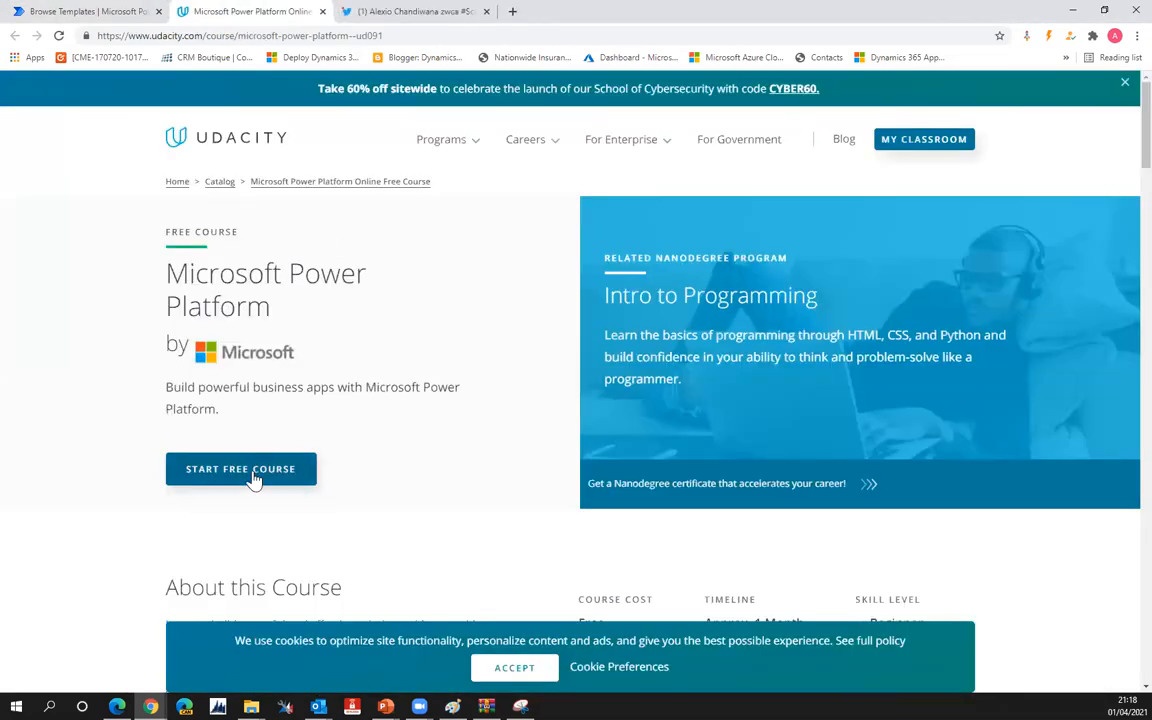